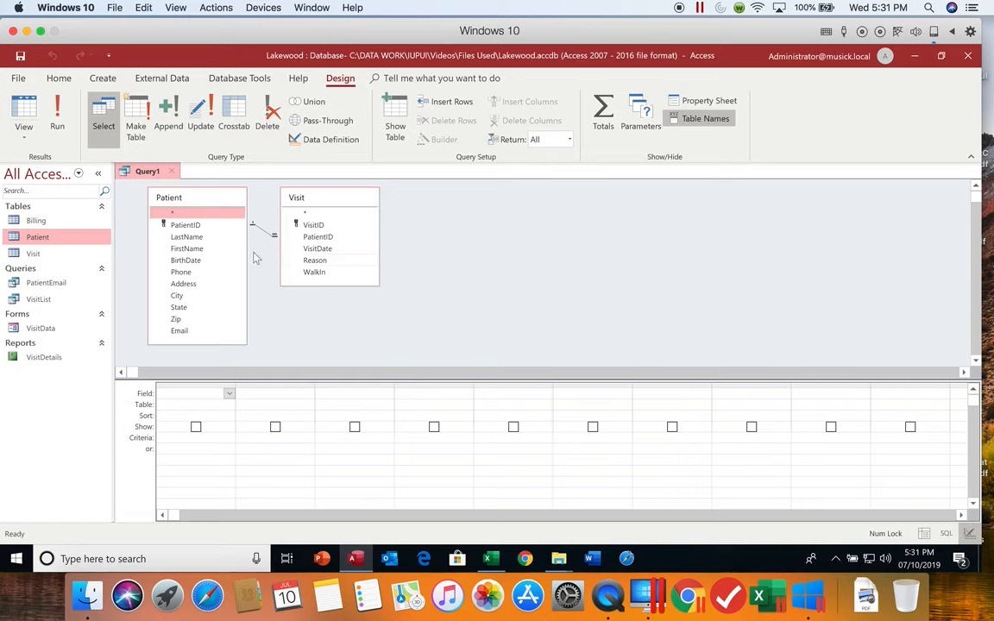
Add City, FirstName and LastName from Patient and VisitDate and Reason from Visit to the query, and run it.
double_click(197, 297)
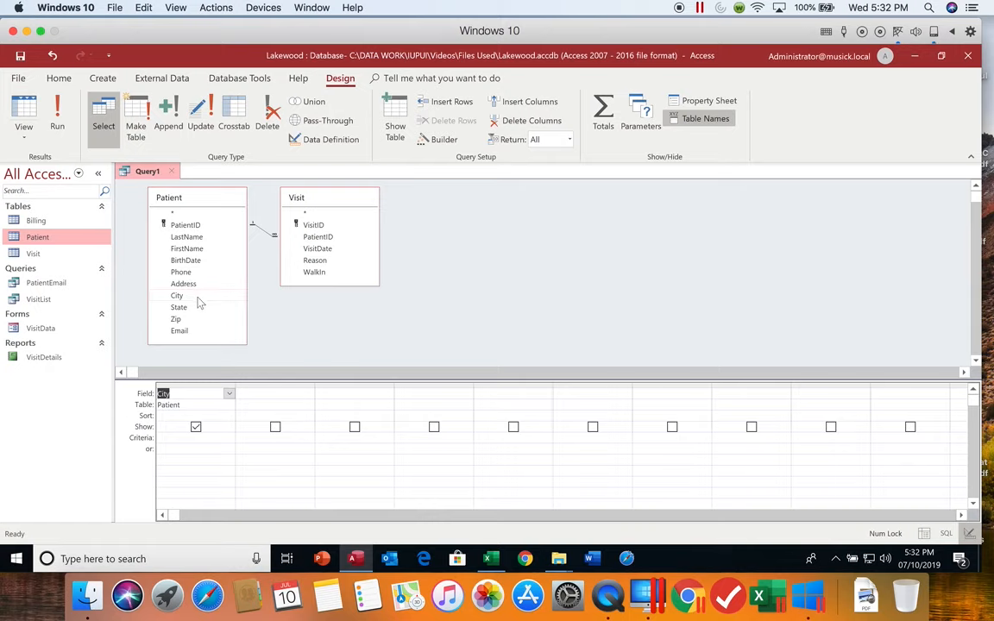
double_click(195, 250)
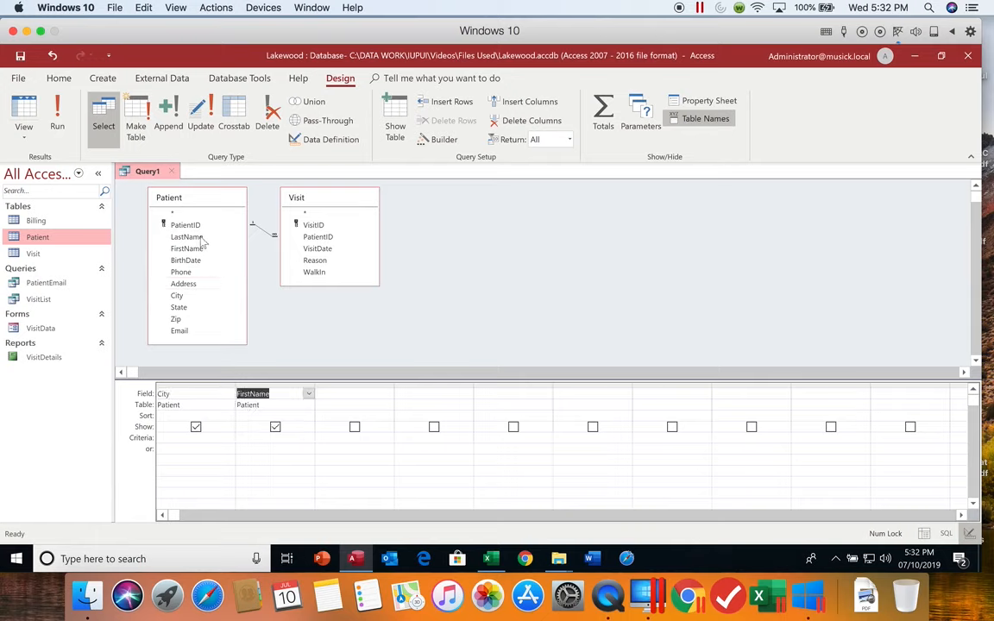
double_click(199, 238)
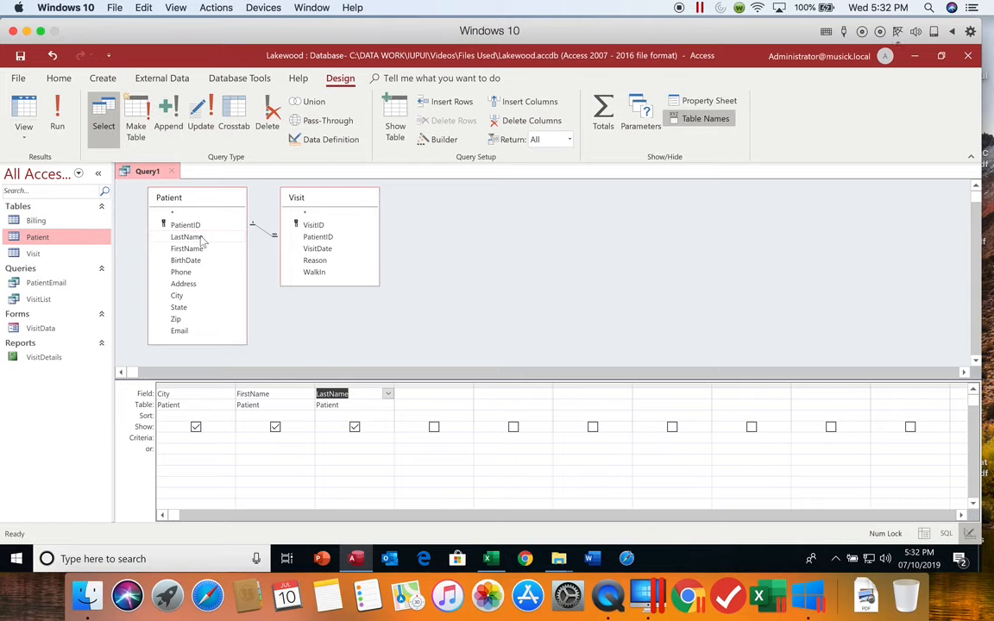
double_click(328, 249)
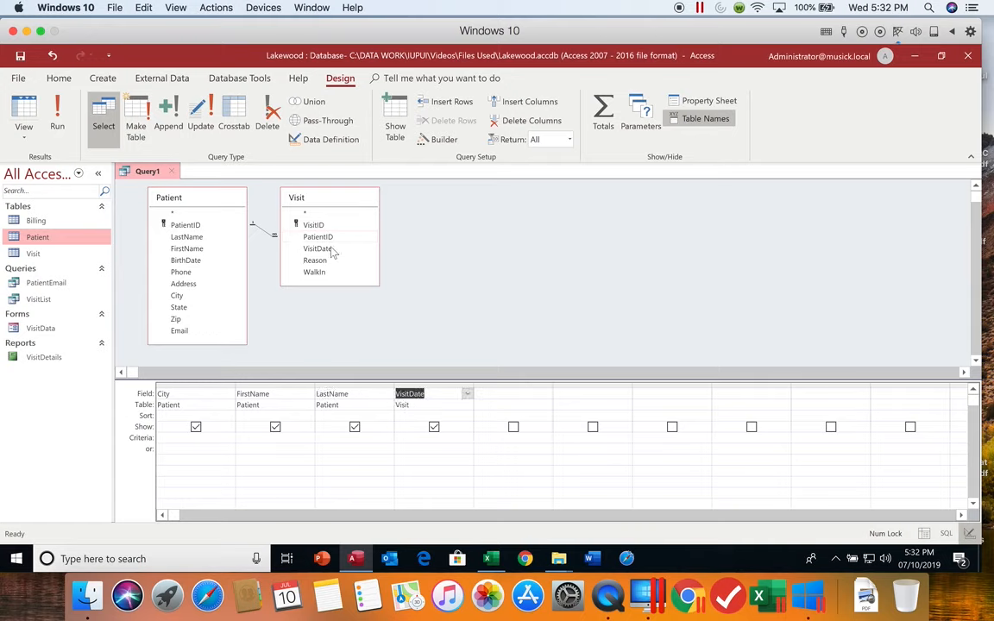
double_click(332, 261)
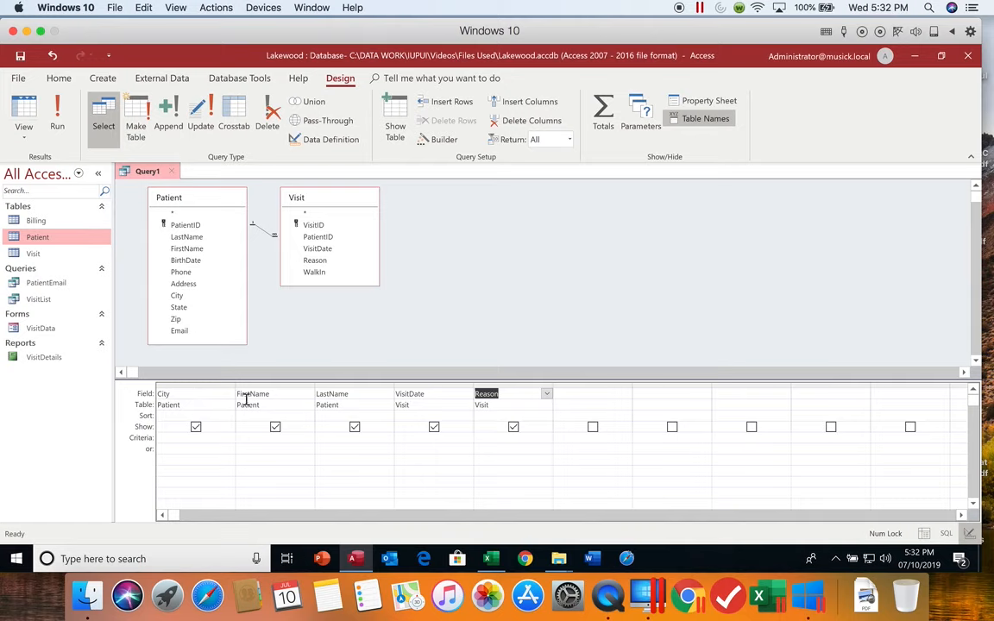
left_click(58, 130)
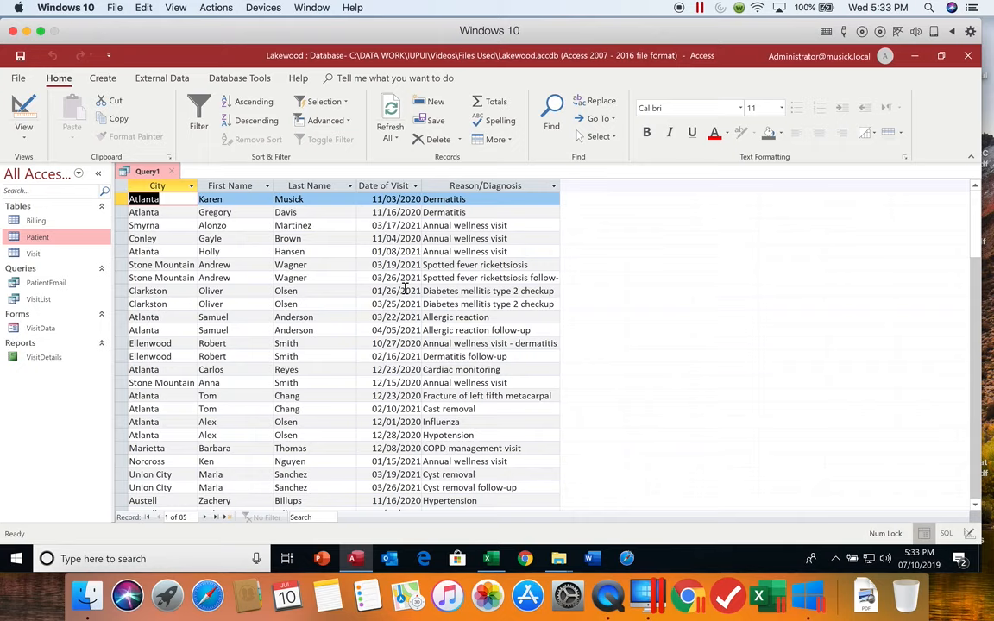
Save the query under the name PatientVisits.
left_click(22, 56)
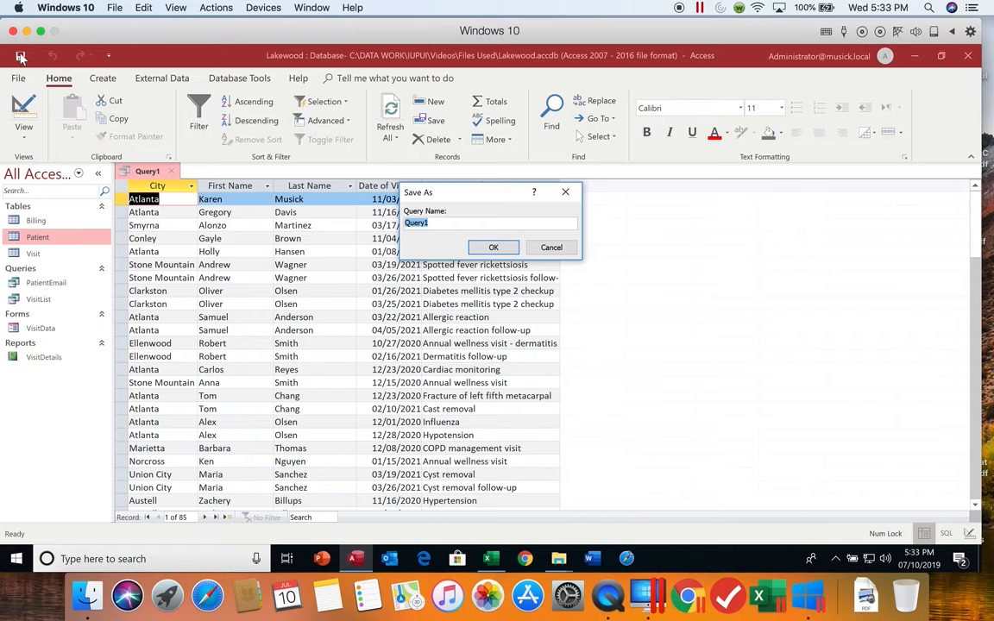
type("Pati")
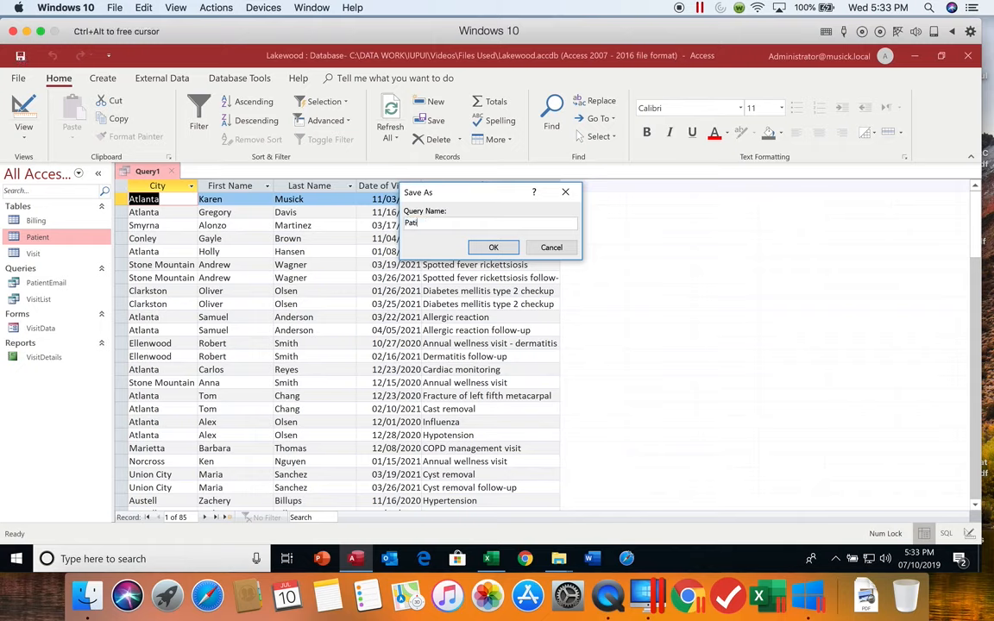
type("entVisits")
key("Return")
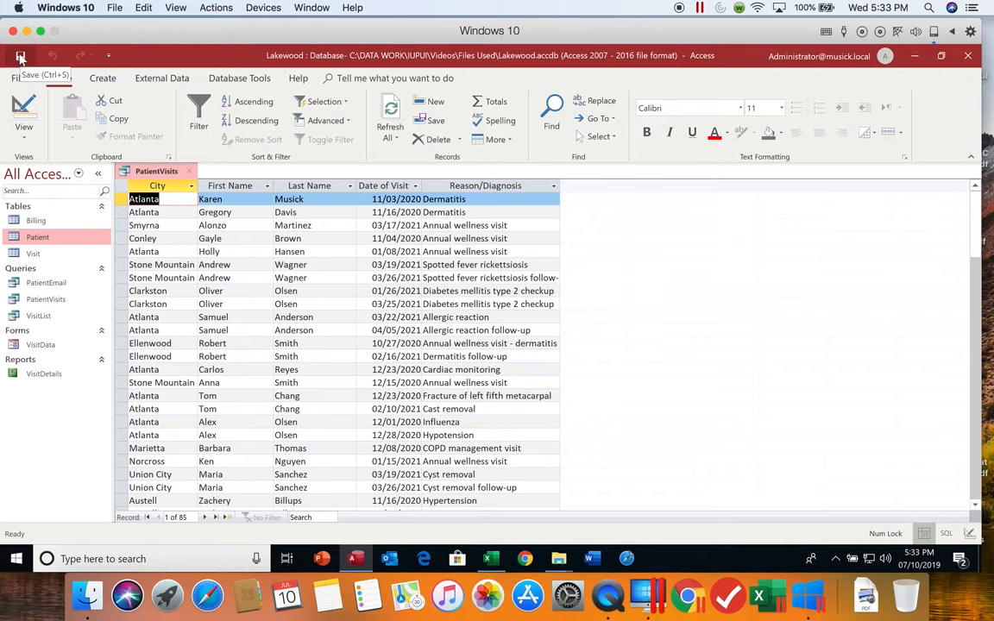
Sort the datasheet by City in ascending and then descending order, and look over the City filter options without applying any.
left_click(192, 187)
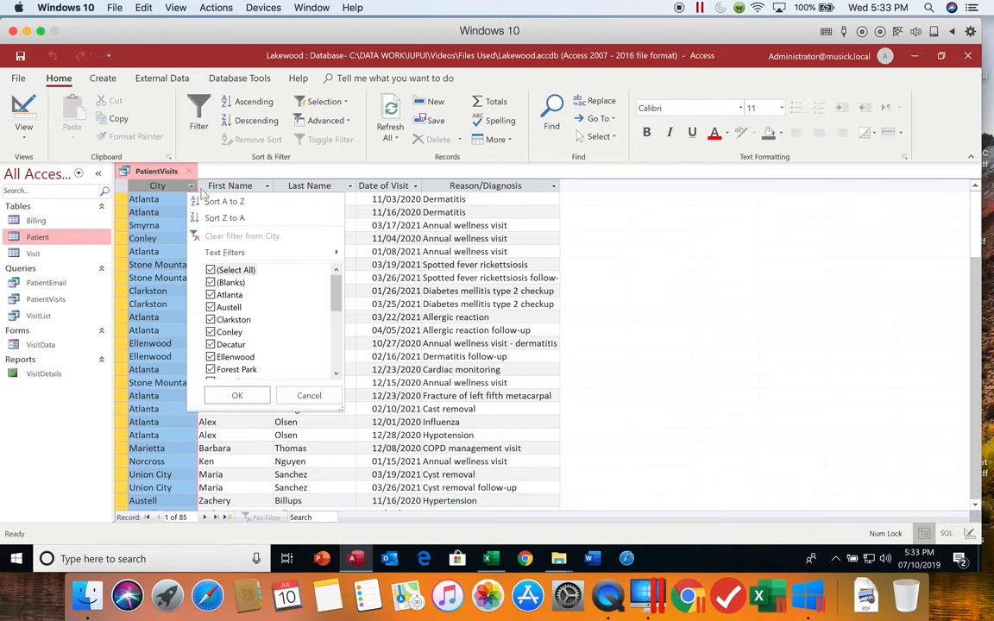
left_click(249, 203)
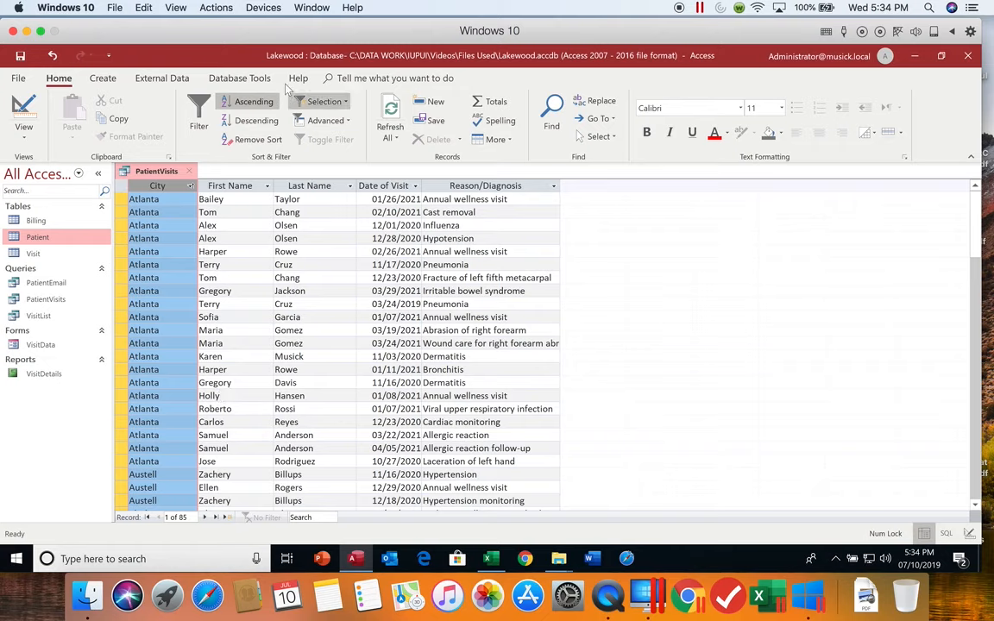
left_click(229, 123)
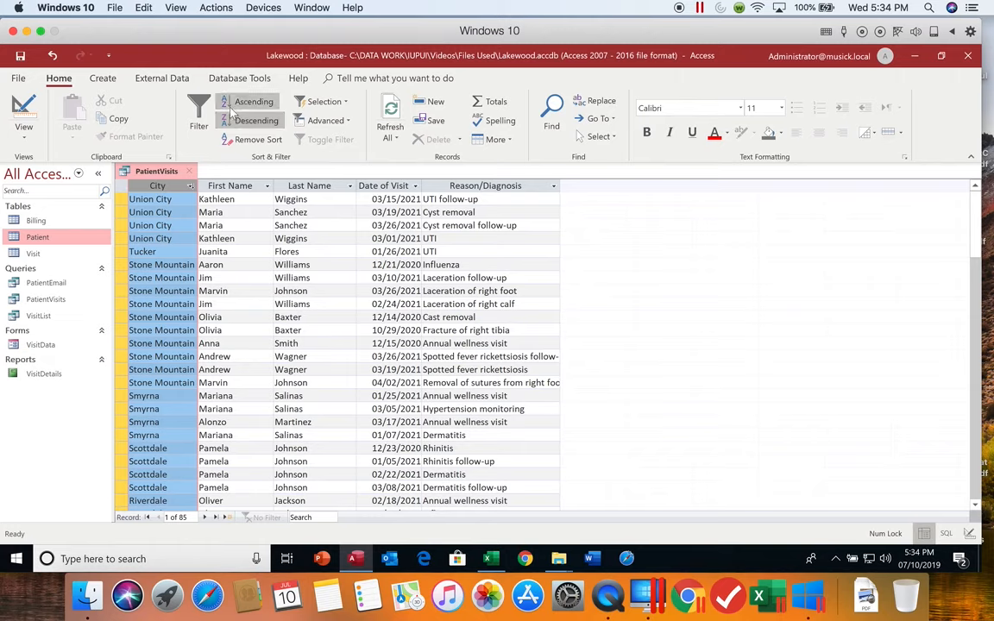
left_click(190, 186)
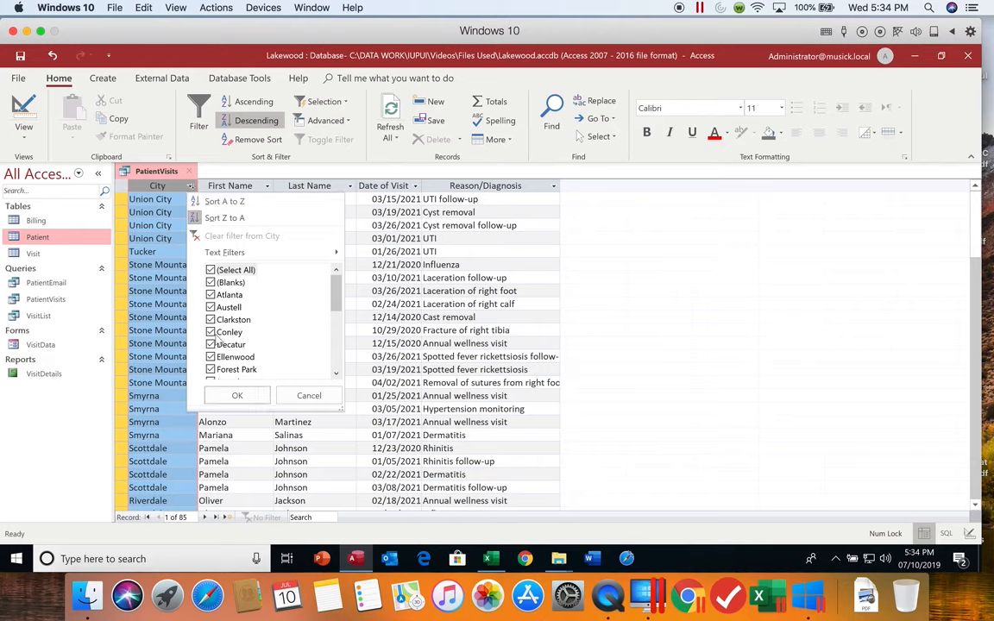
left_click(307, 396)
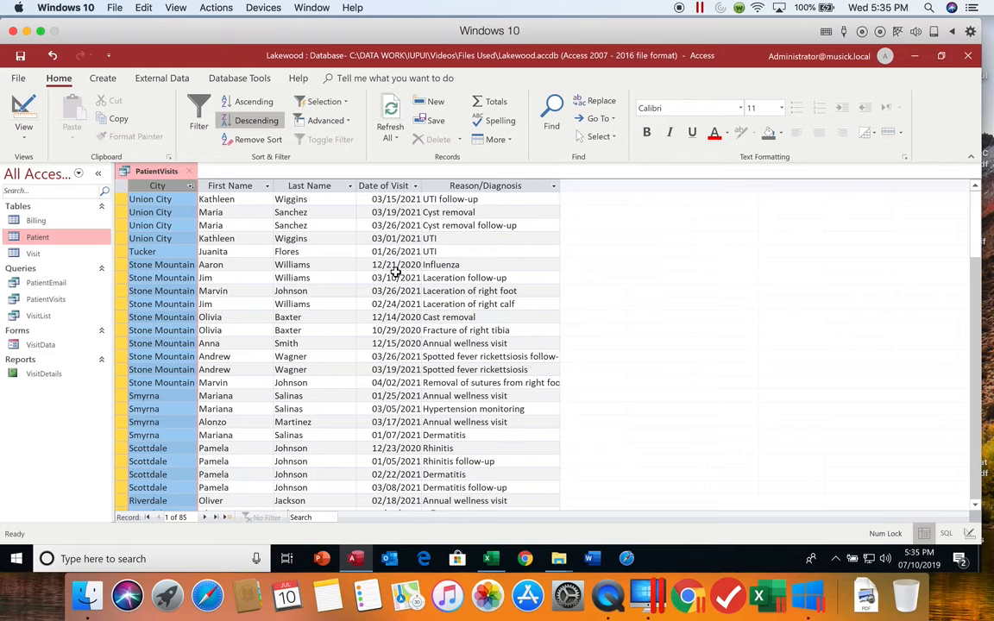
In the query design, sort City ascending and VisitDate descending, and run the query.
left_click(24, 109)
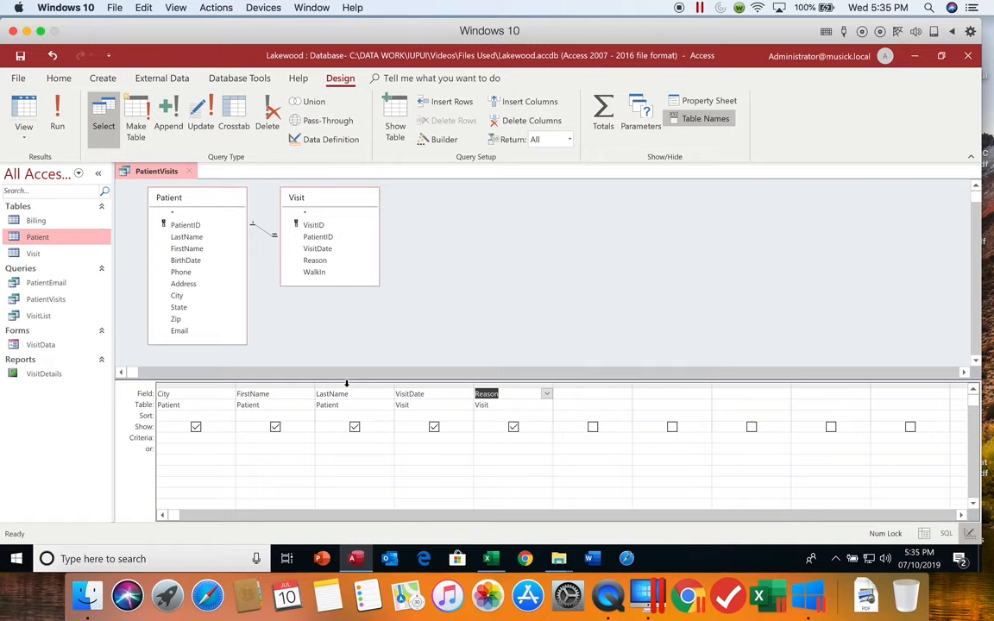
left_click(219, 415)
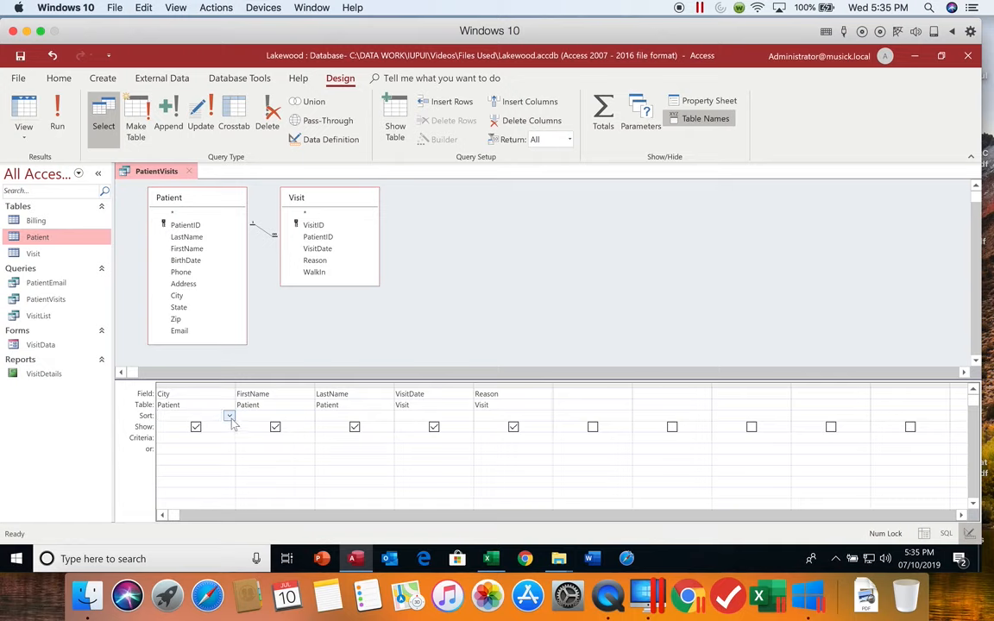
left_click(229, 416)
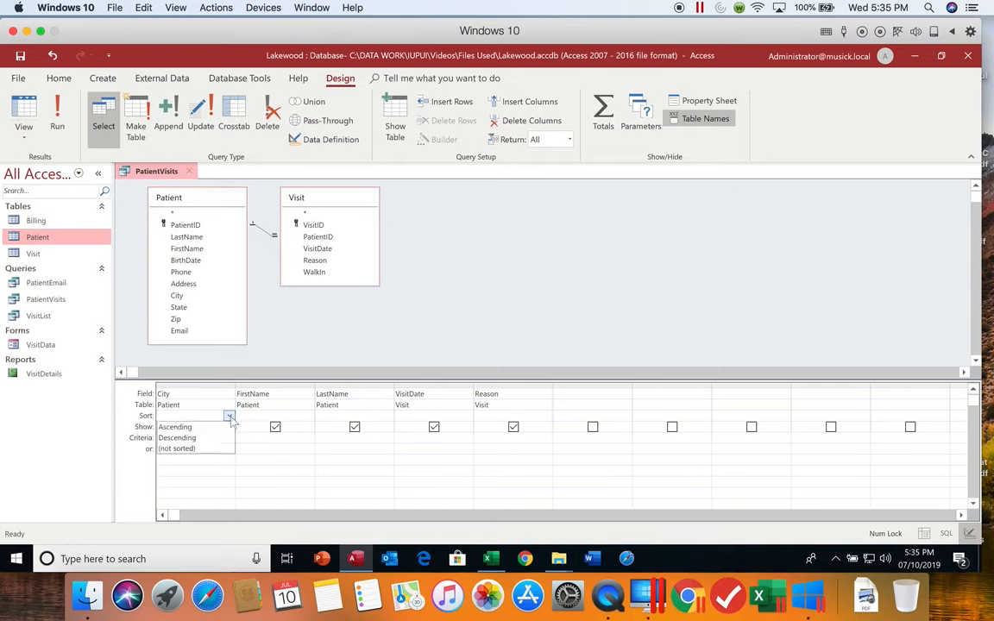
left_click(226, 426)
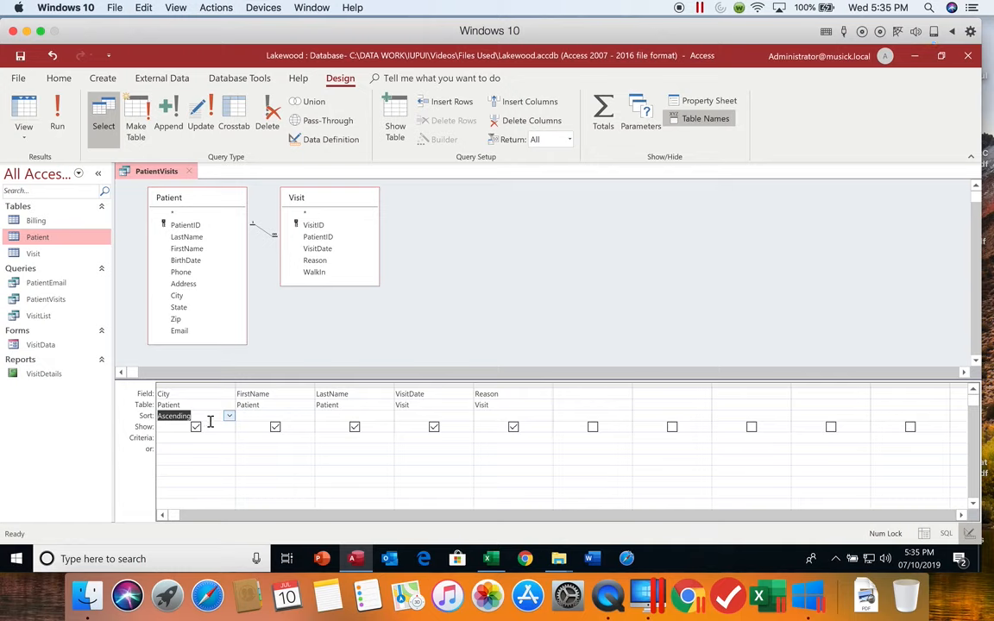
left_click(419, 415)
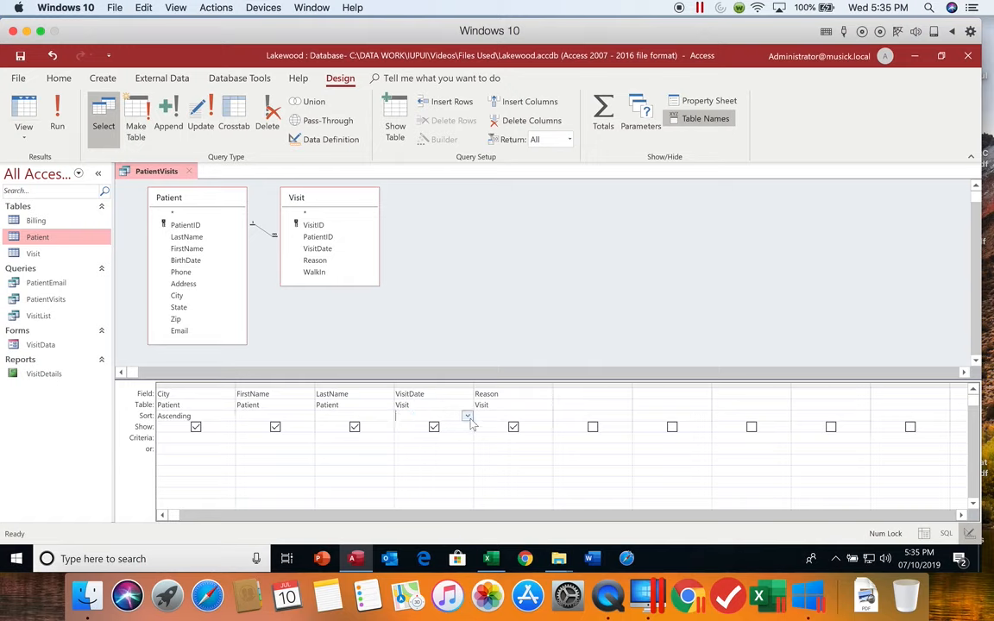
left_click(468, 417)
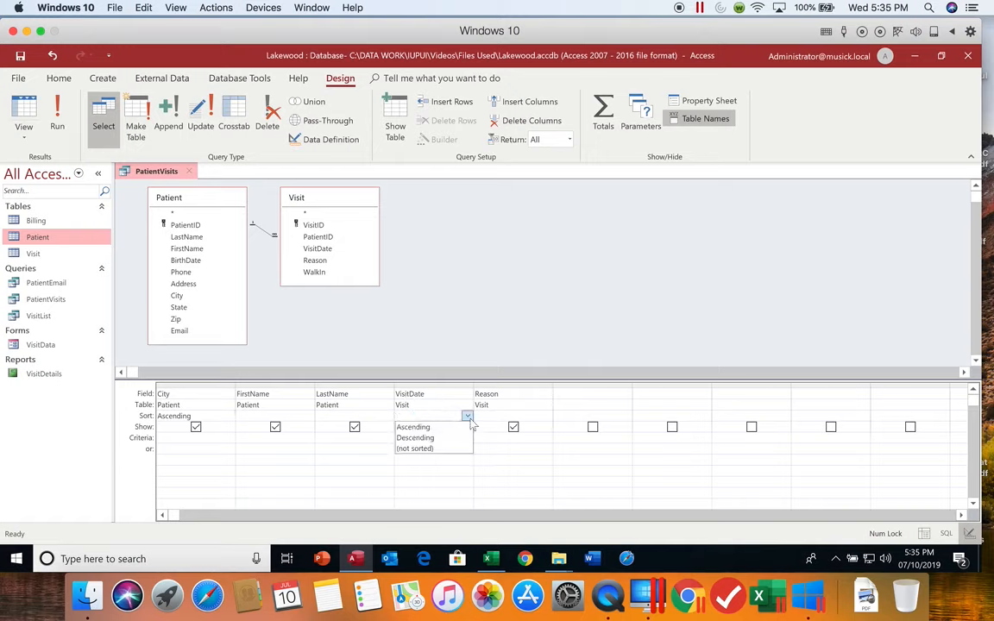
left_click(461, 438)
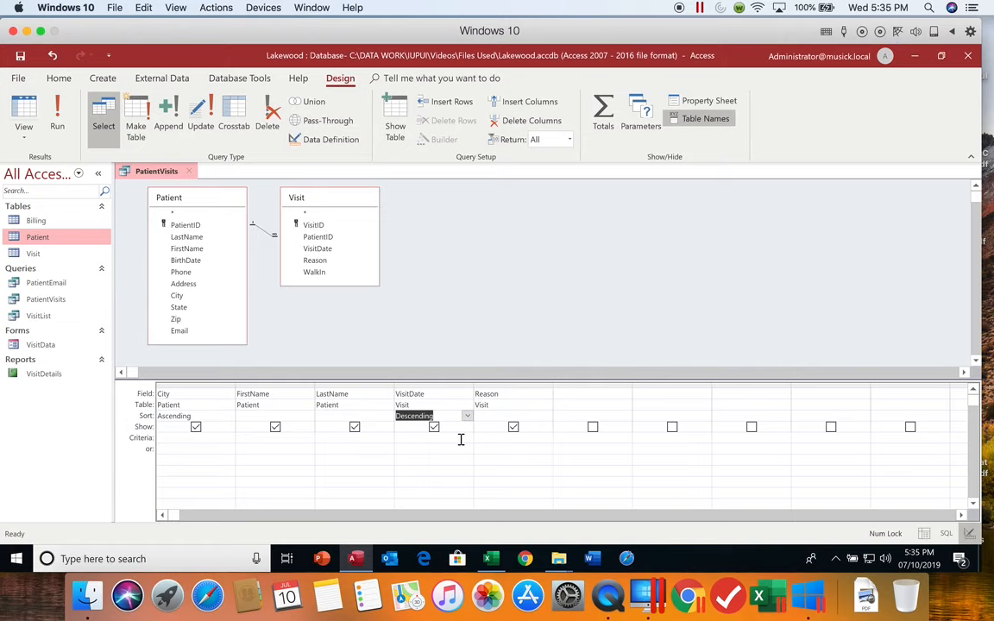
left_click(58, 125)
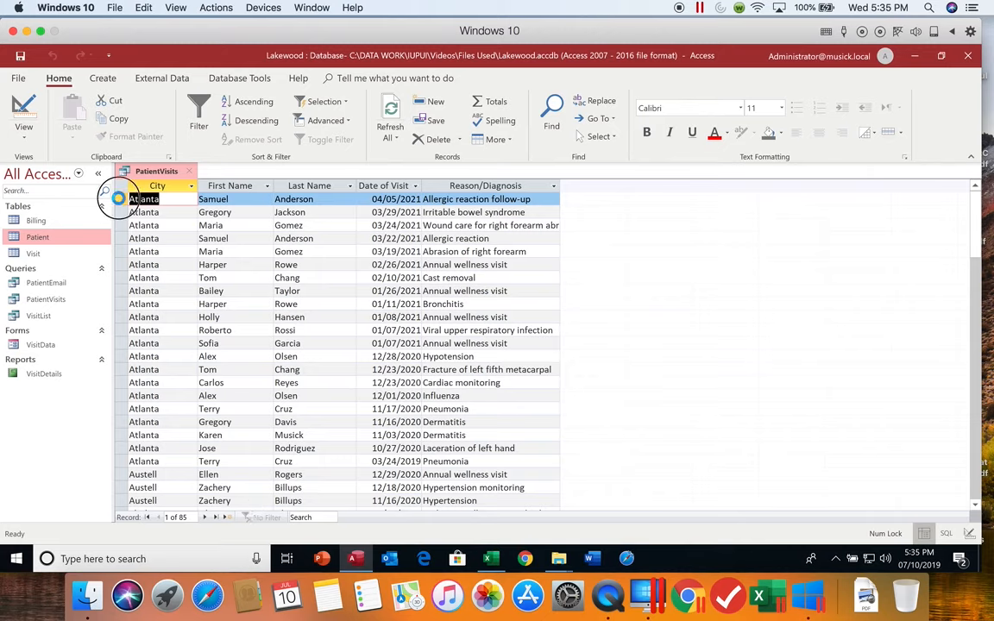
Highlight the Atlanta records for review, and rerun and save the PatientVisits query.
left_click_drag(116, 198, 122, 466)
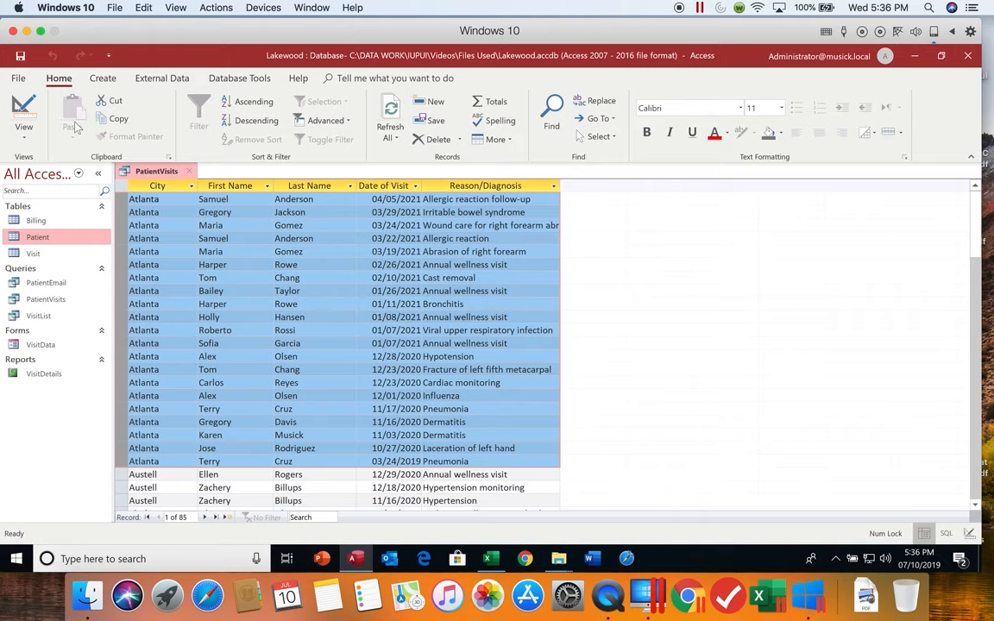
left_click(21, 102)
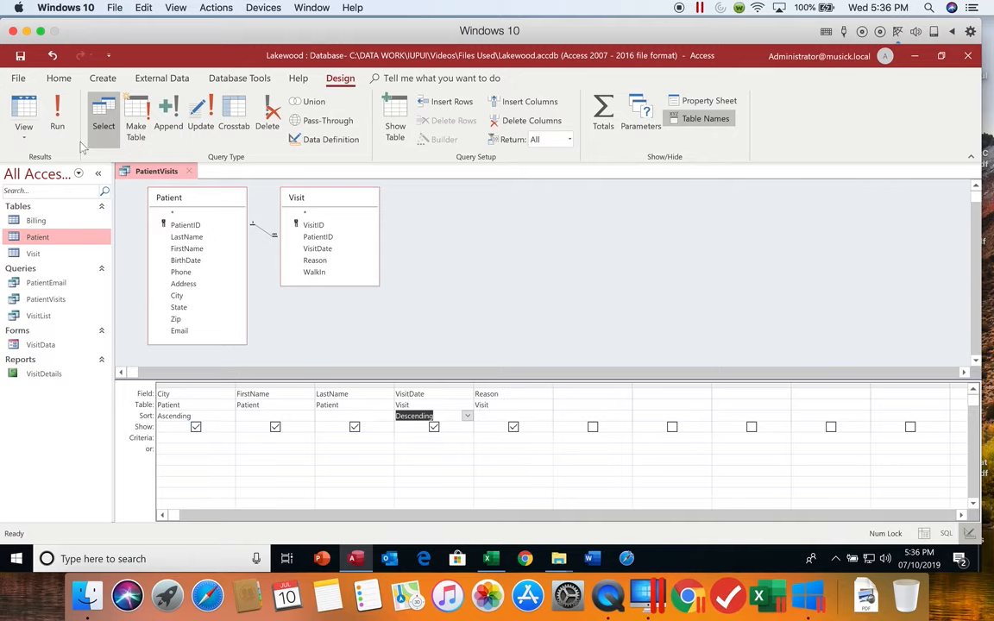
left_click(57, 119)
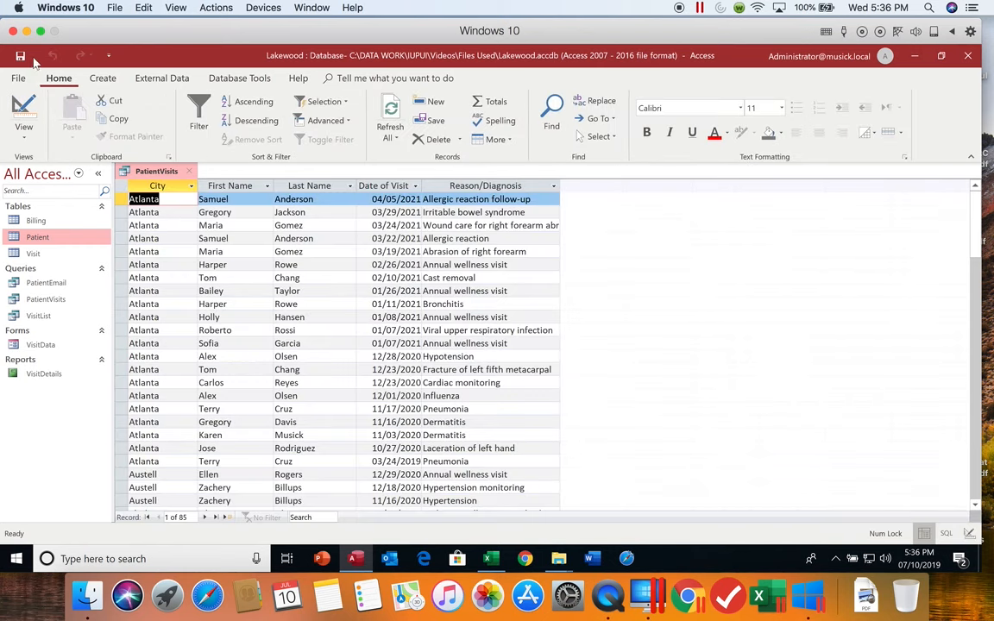
left_click(21, 57)
Filter the City column to include only Atlanta.
left_click(191, 187)
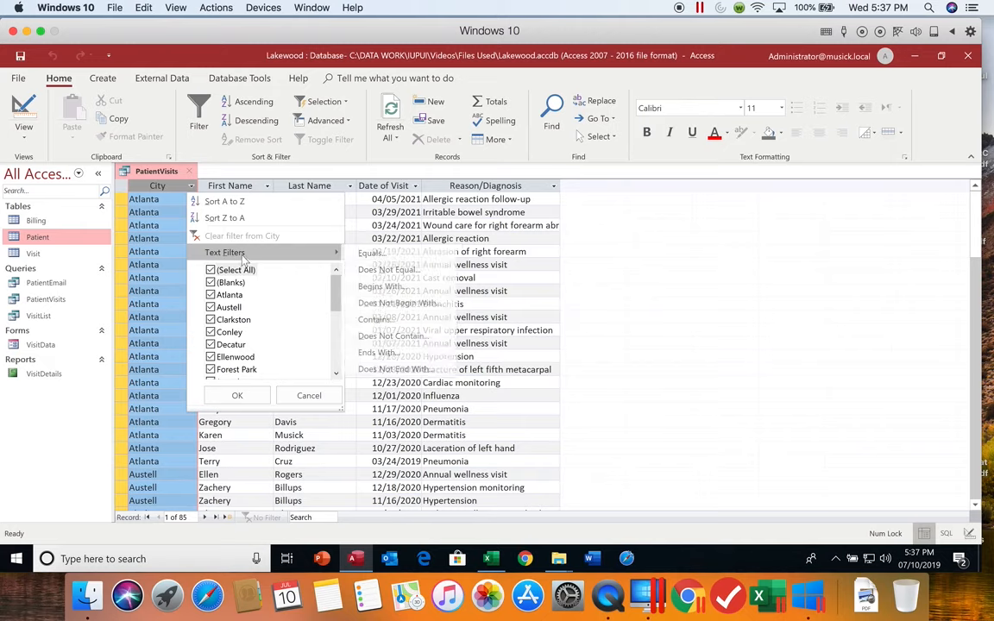
mouse_move(241, 255)
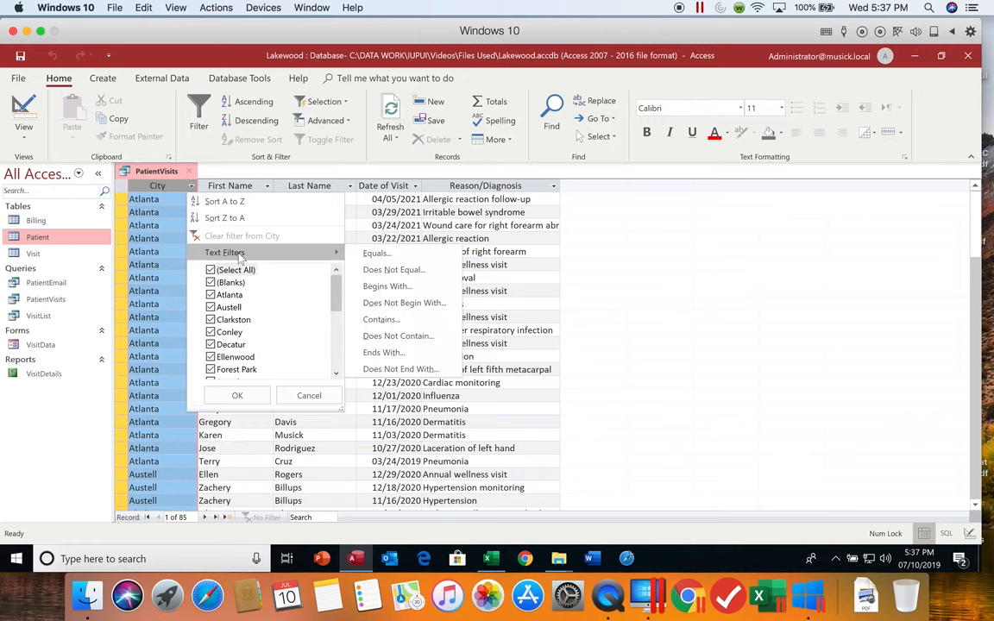
left_click(235, 274)
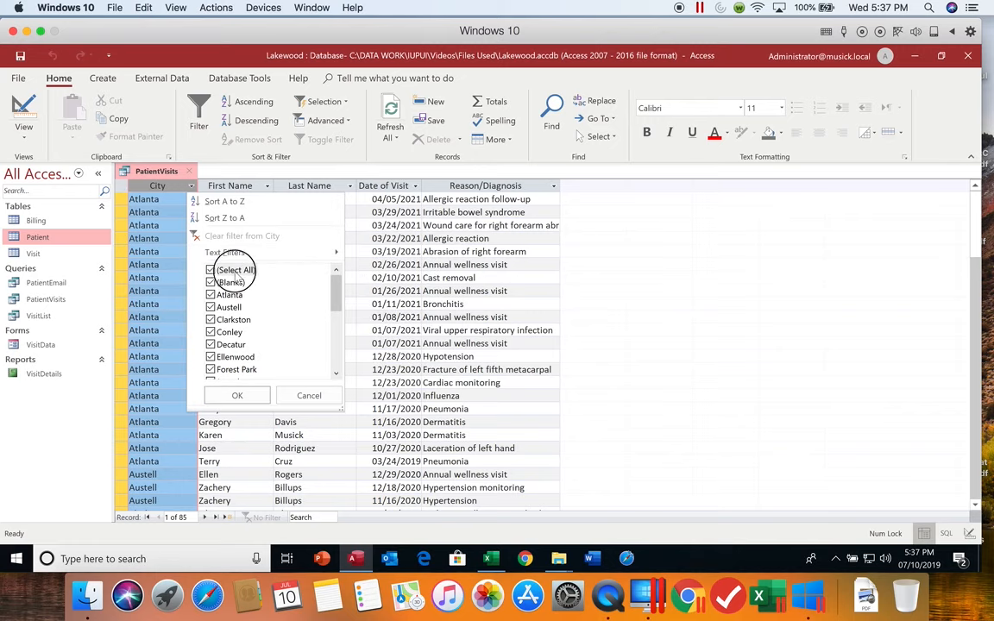
left_click(226, 295)
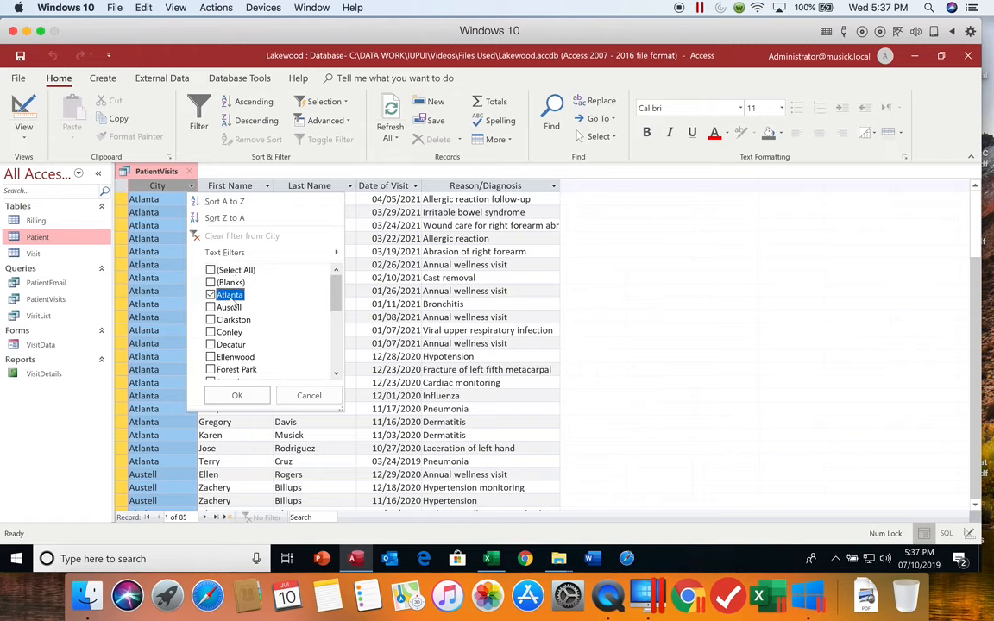
left_click(238, 395)
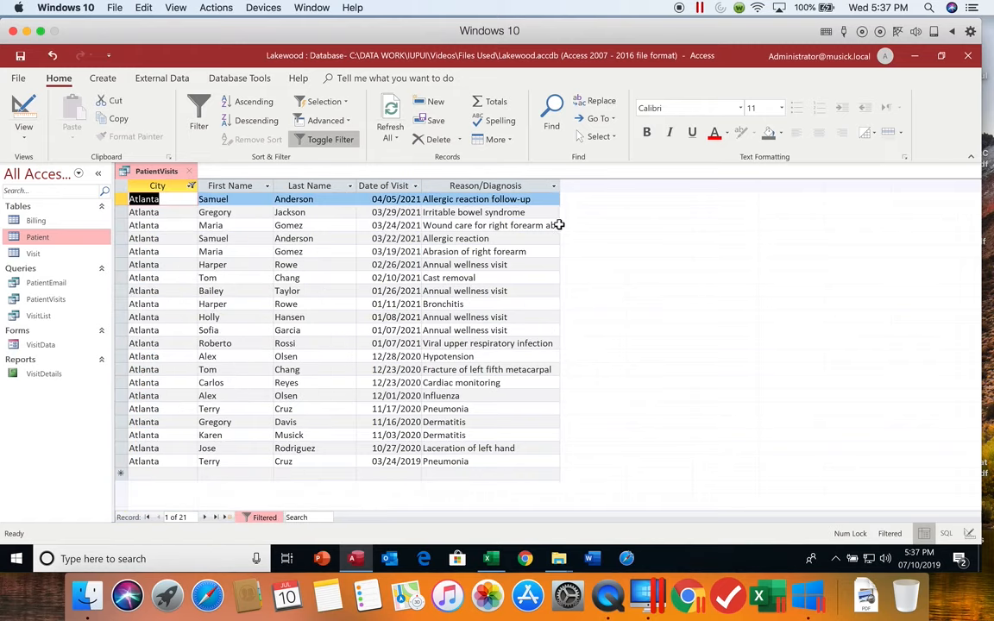
Try to filter the Reason/Diagnosis column to entries beginning with "all".
left_click(554, 185)
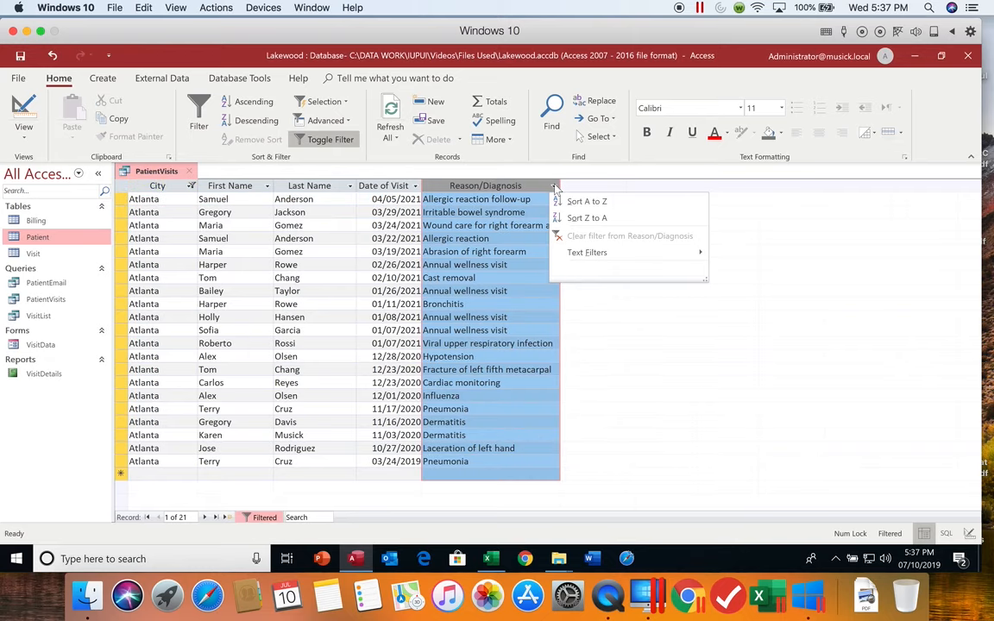
mouse_move(580, 252)
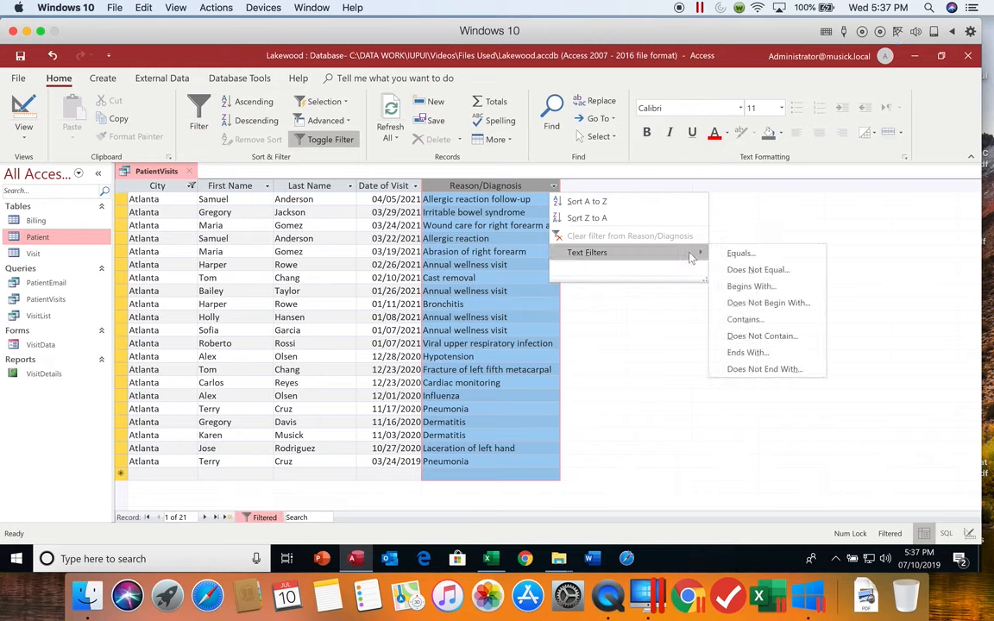
left_click(742, 286)
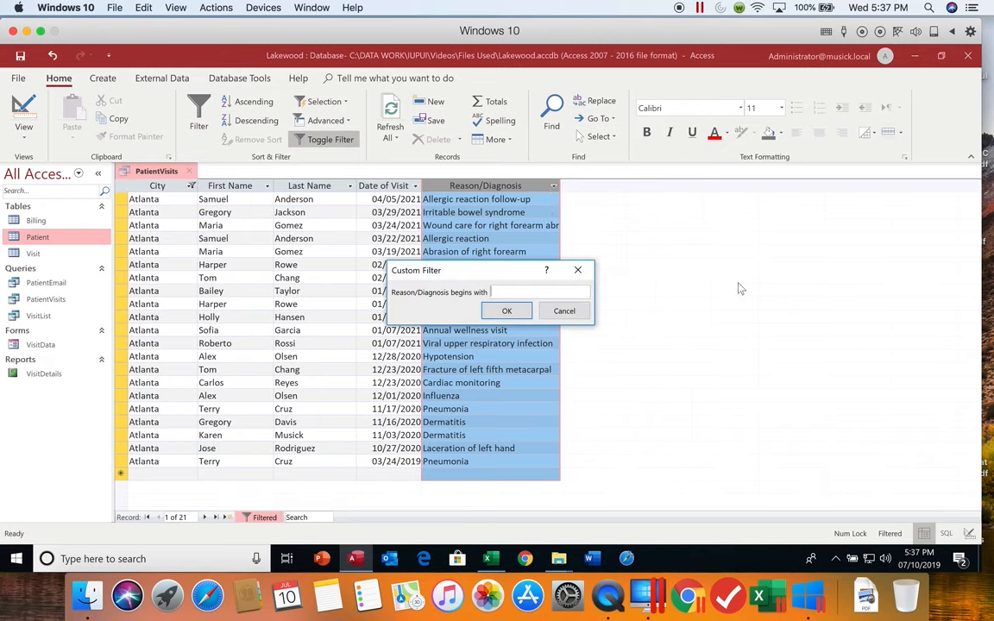
type("all")
left_click(509, 313)
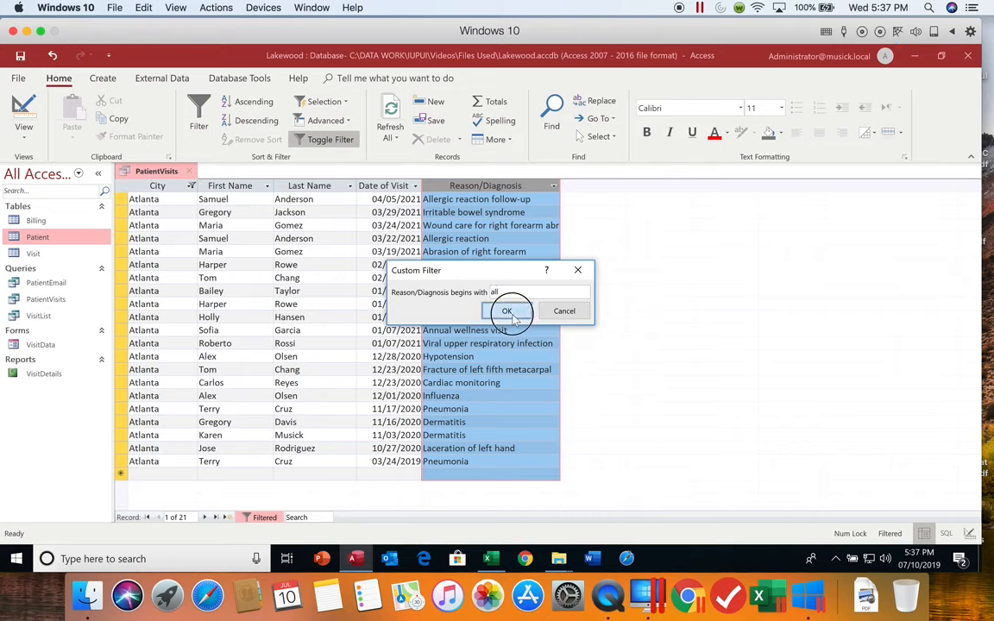
left_click(512, 339)
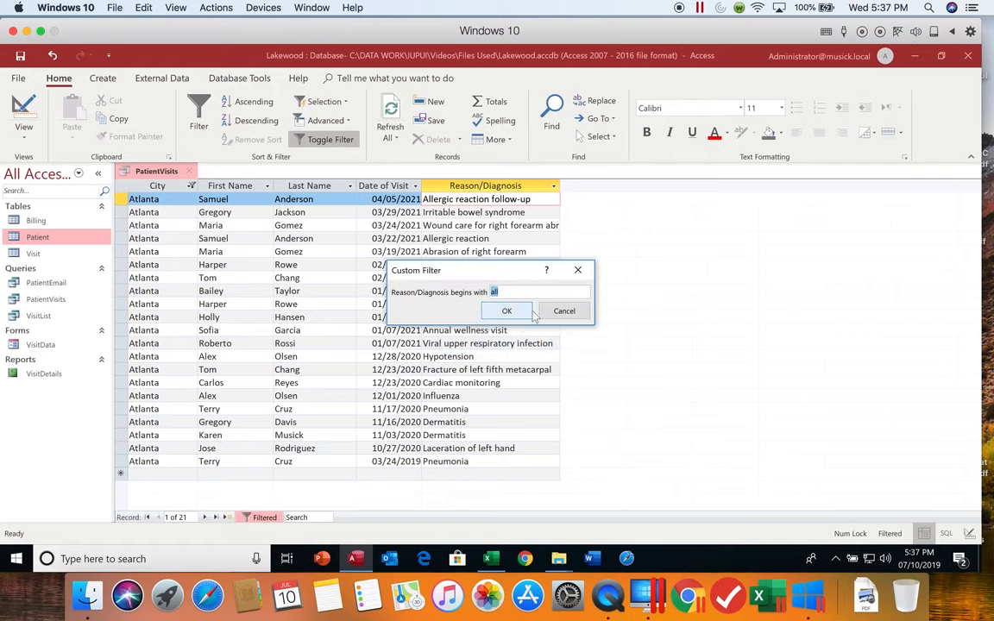
left_click(563, 311)
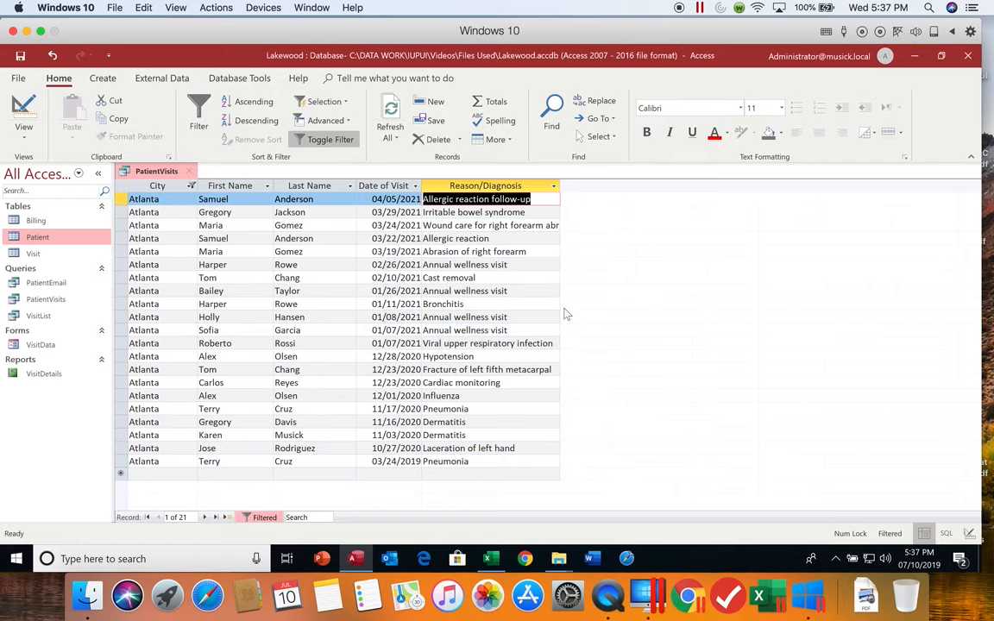
Reset the City column's filter to include all cities.
left_click(191, 186)
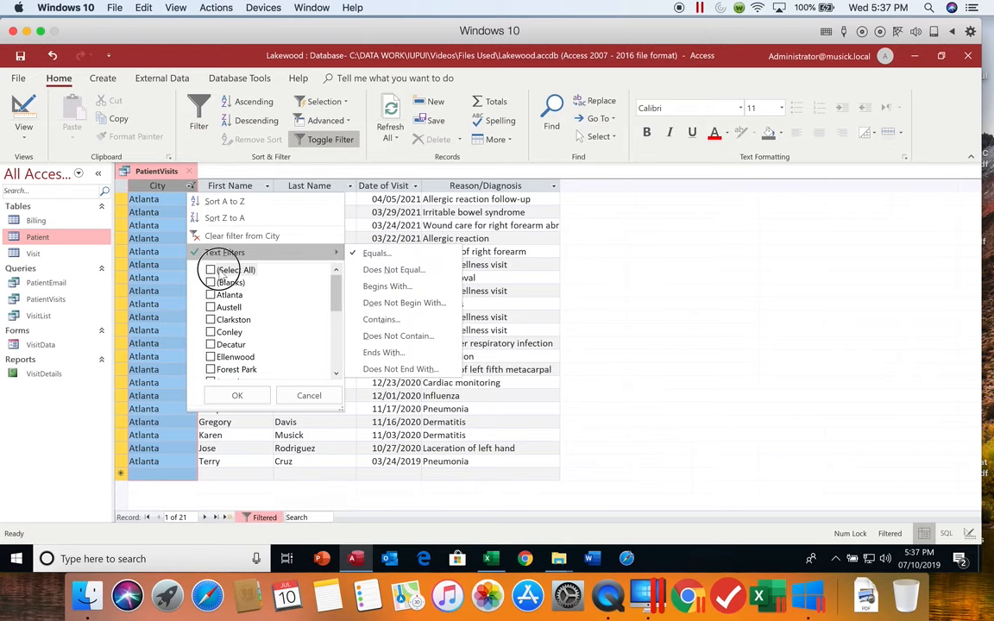
left_click(212, 270)
left_click(238, 396)
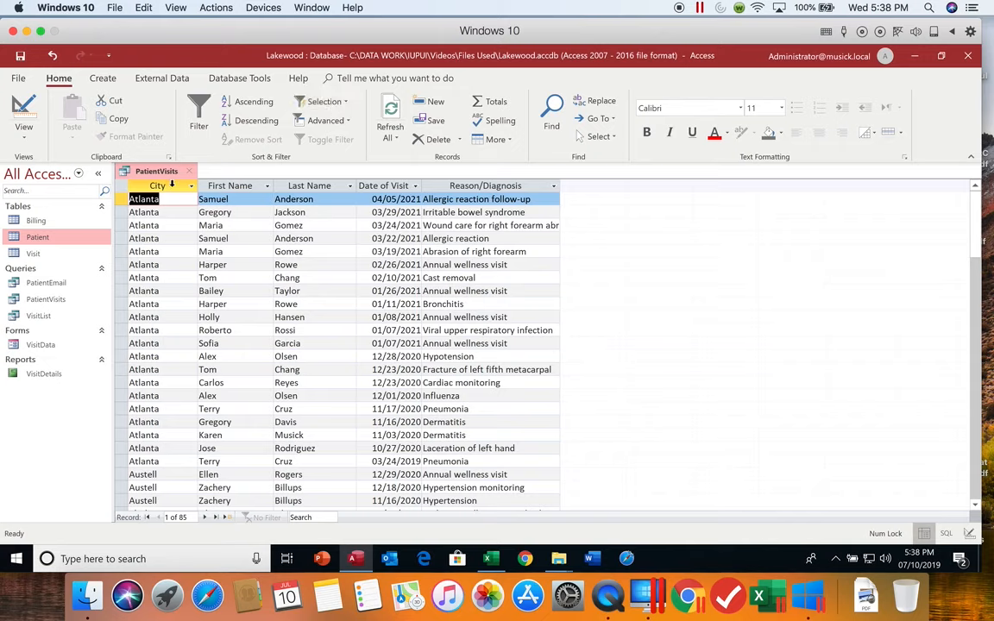
Select an Atlanta value in the City column and filter by selection to records that contain "Atlanta".
left_click(158, 317)
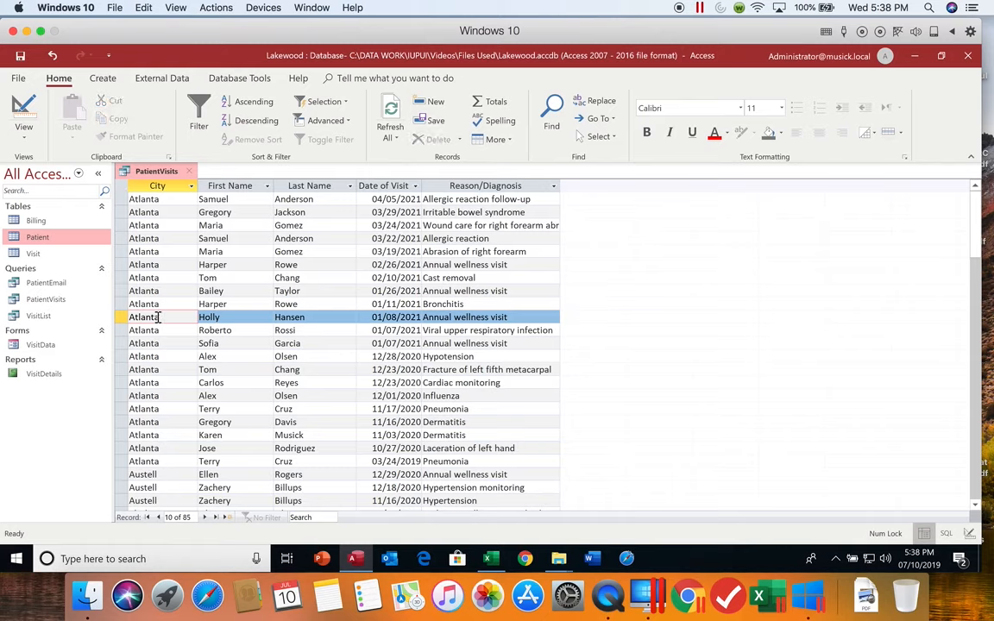
left_click_drag(158, 316, 126, 317)
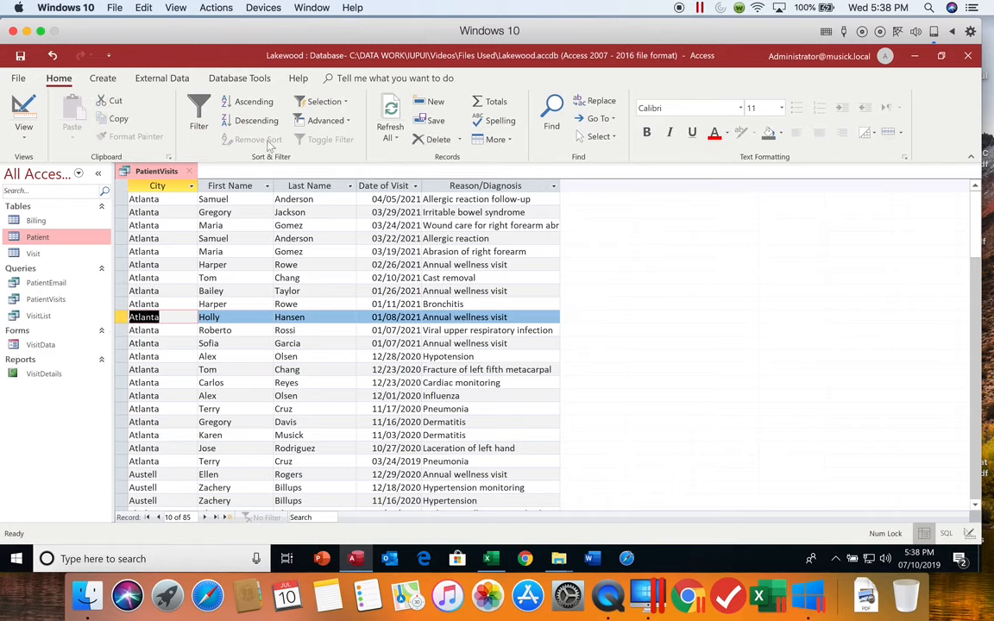
left_click(337, 102)
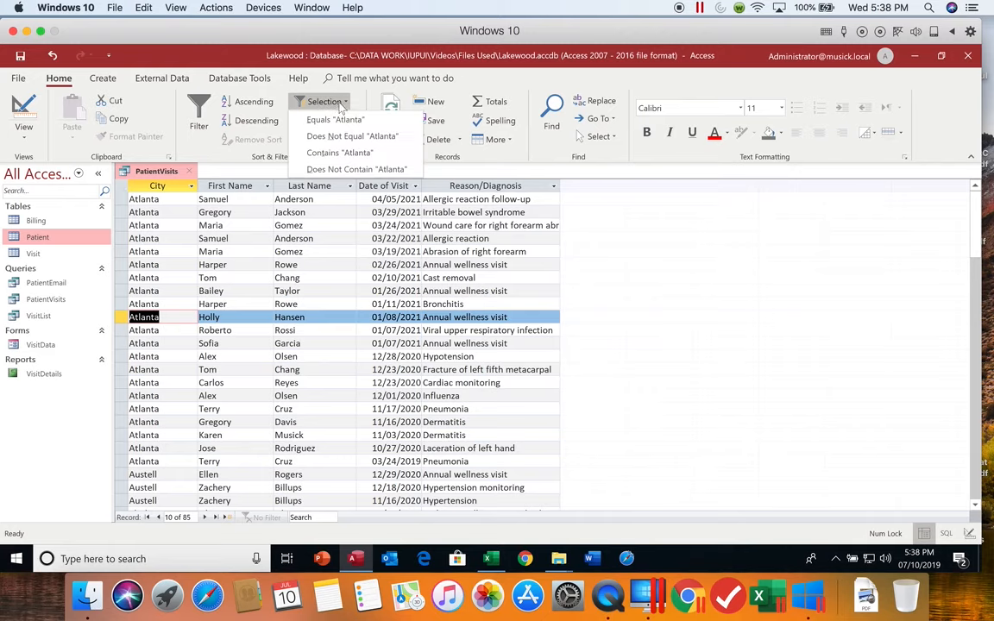
left_click(355, 154)
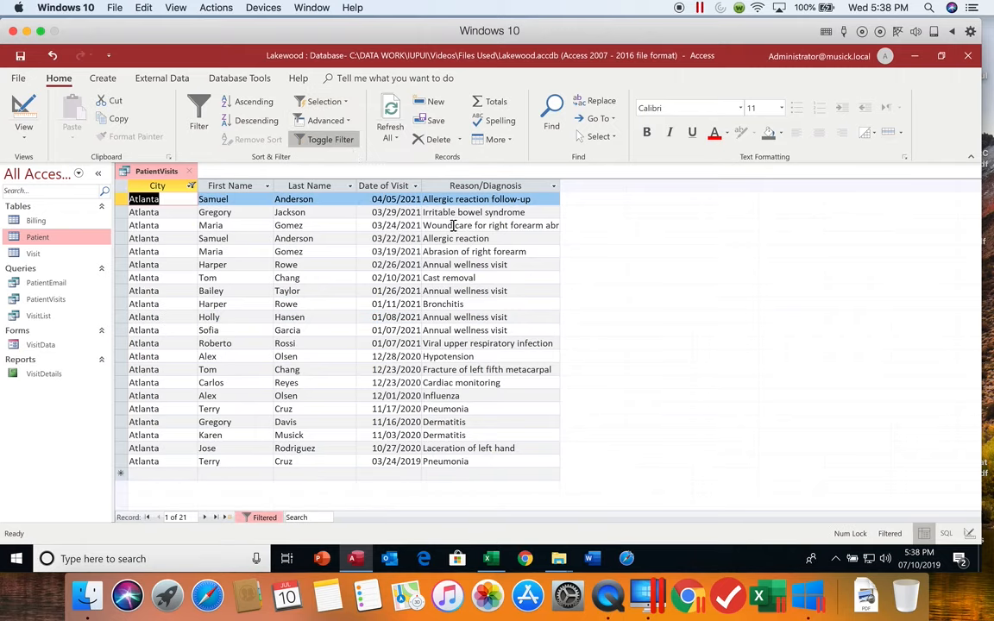
Select the word "wellness" in a Reason/Diagnosis value and filter by selection to records that contain it.
left_click(489, 318)
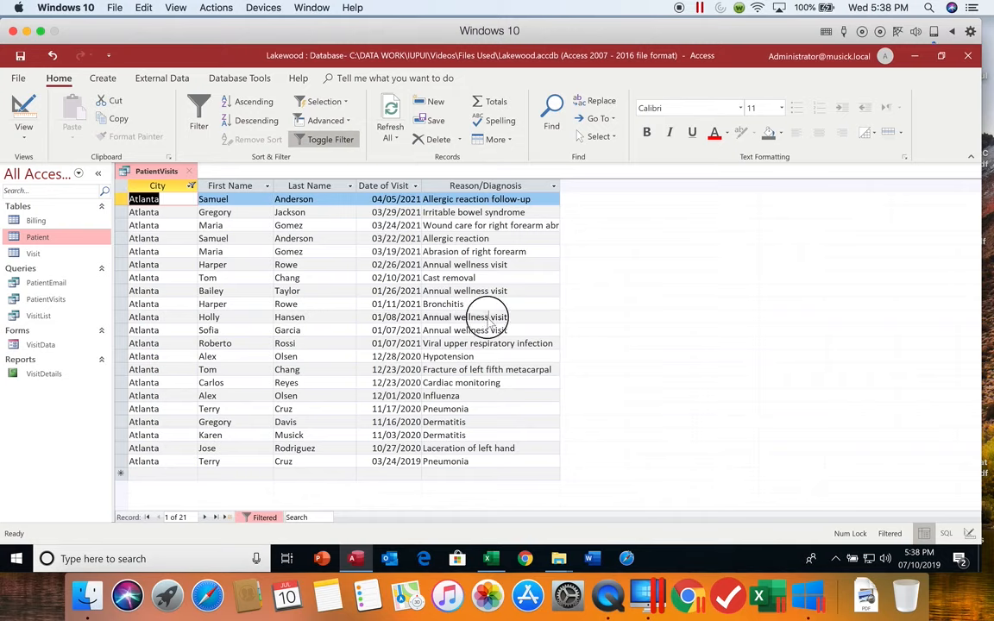
double_click(454, 317)
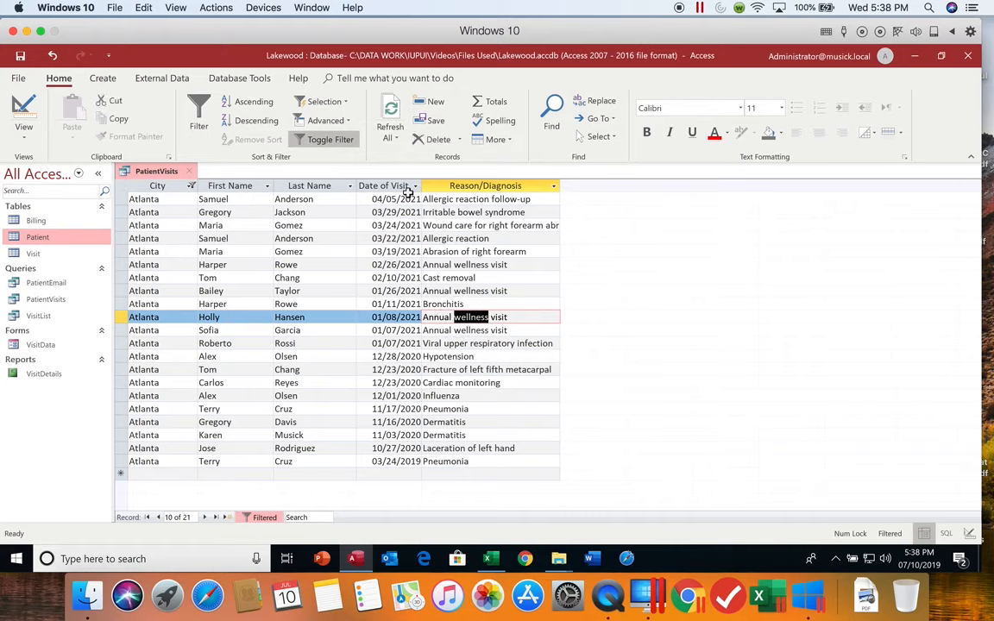
left_click(337, 104)
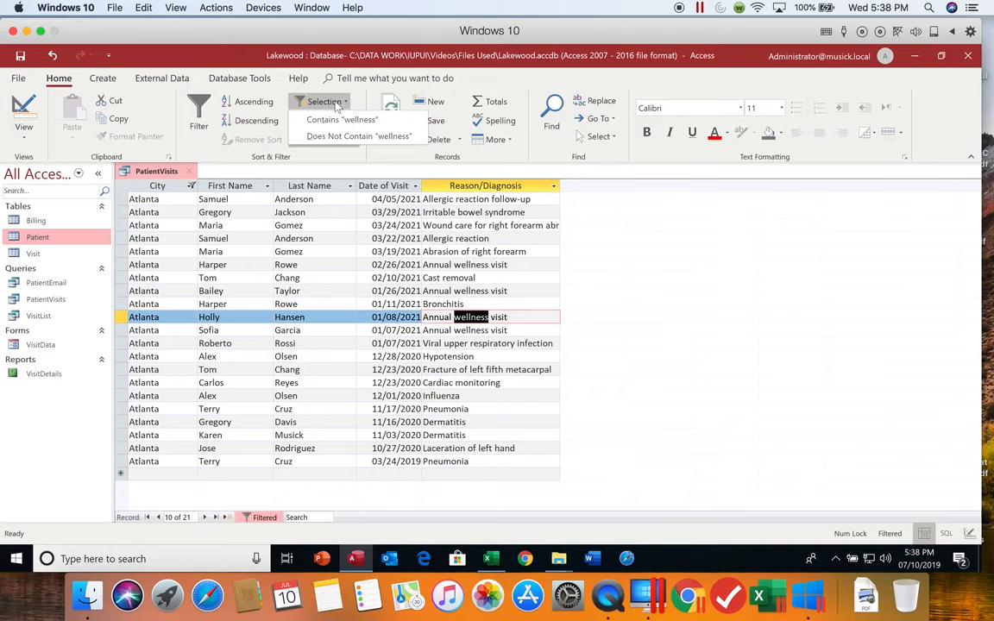
left_click(341, 120)
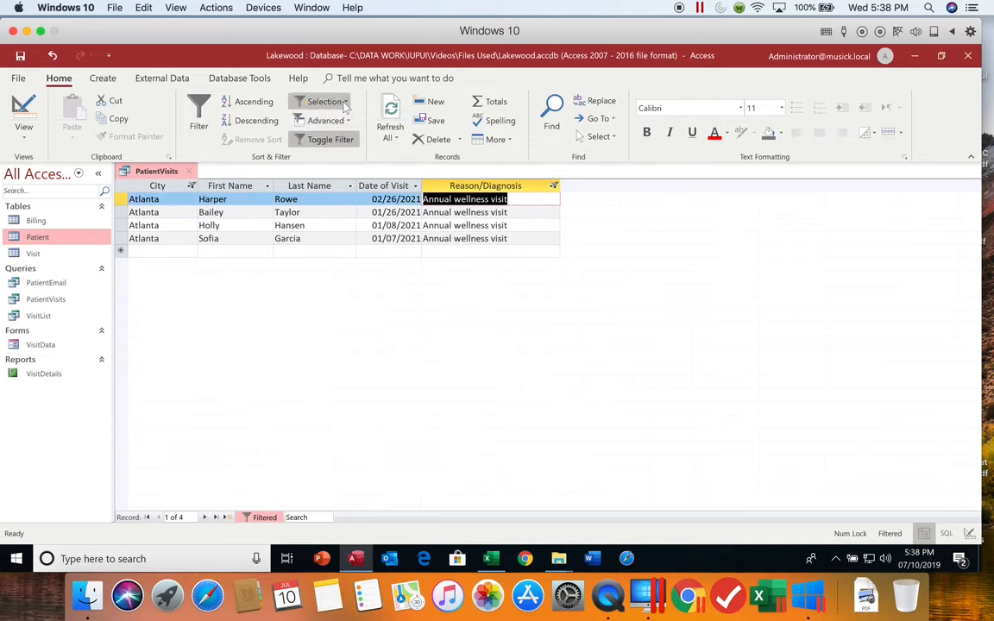
Try filtering Reason/Diagnosis by selection with Does Not Contain "Annual wellness visit" and Does Not Equal Blank.
left_click(345, 104)
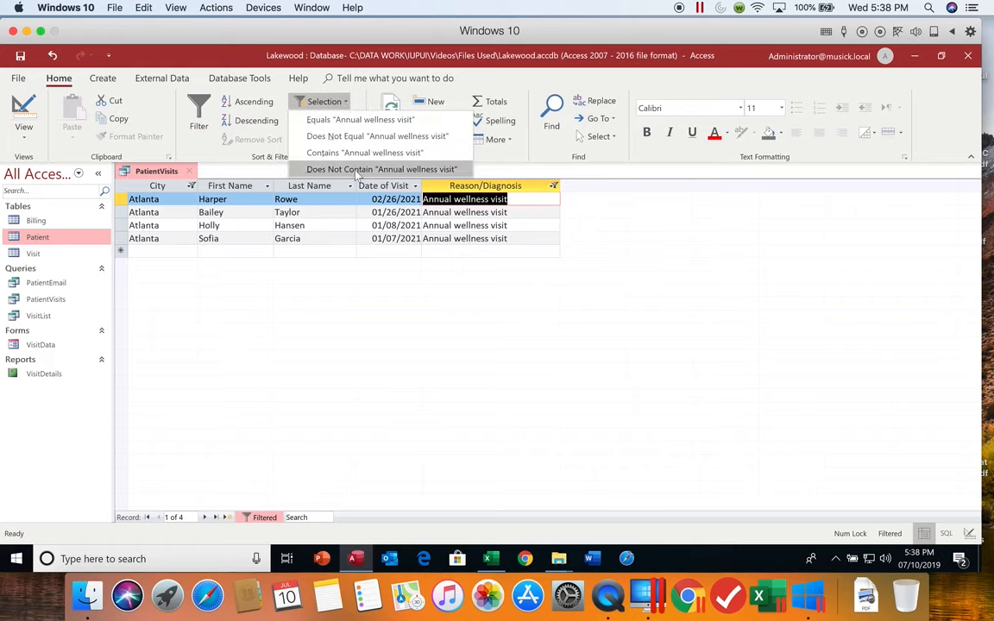
left_click(353, 170)
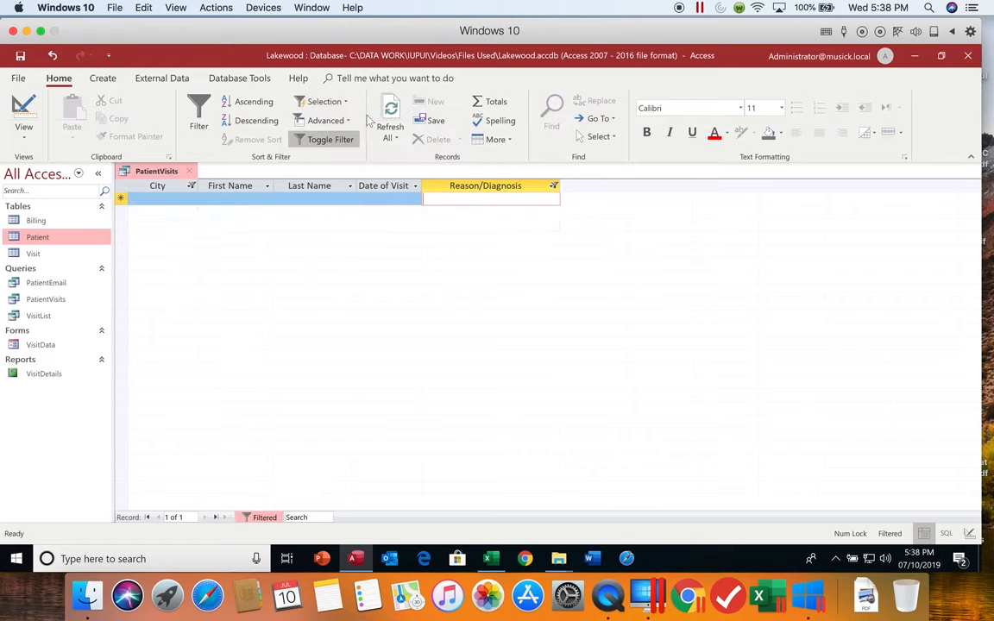
left_click(323, 102)
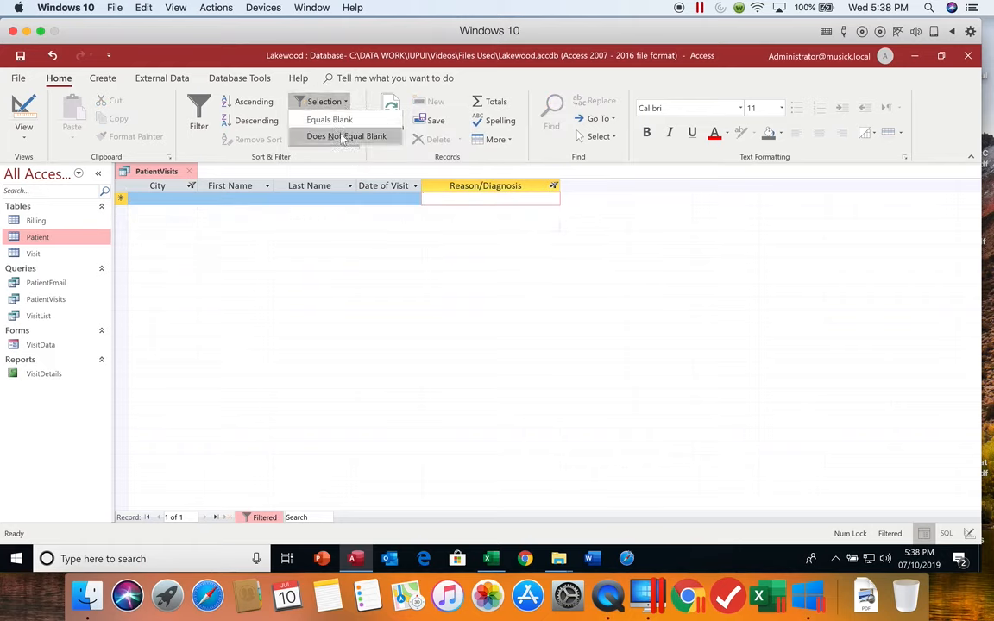
left_click(344, 137)
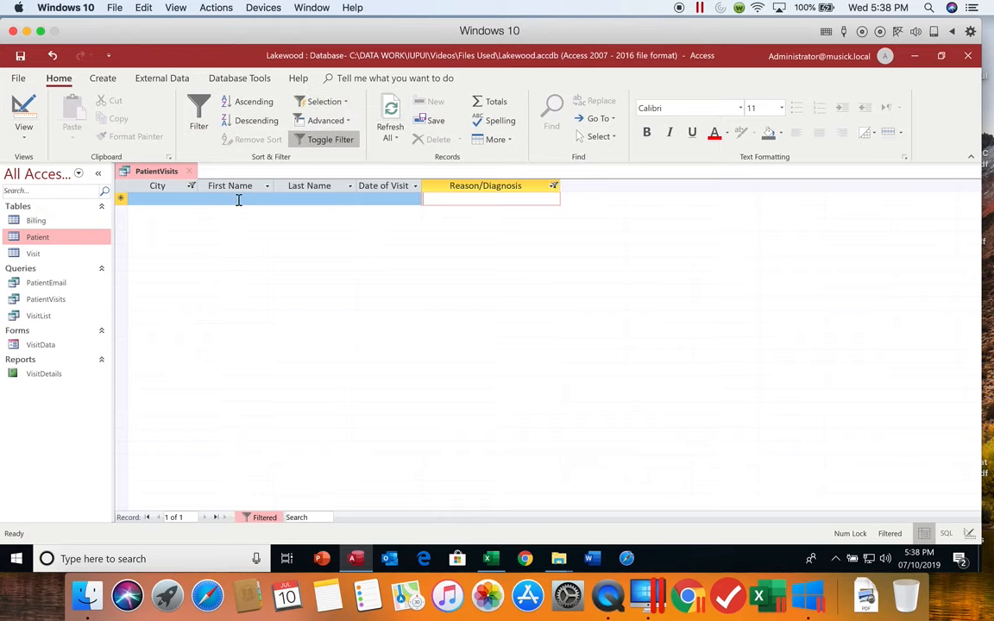
Toggle the datasheet's filters off and on to compare the unfiltered and filtered records.
left_click(333, 140)
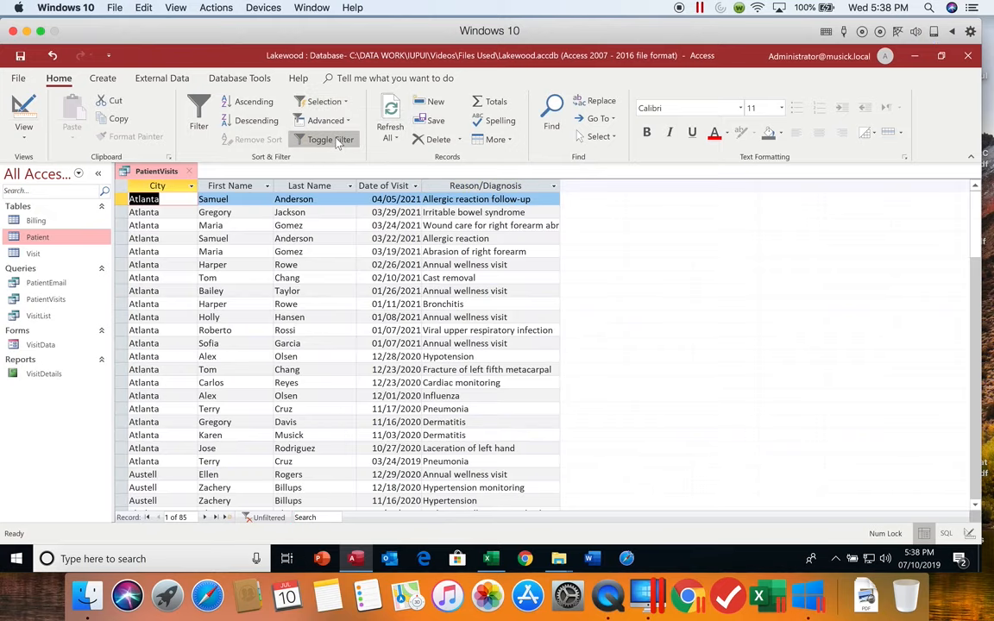
left_click(332, 140)
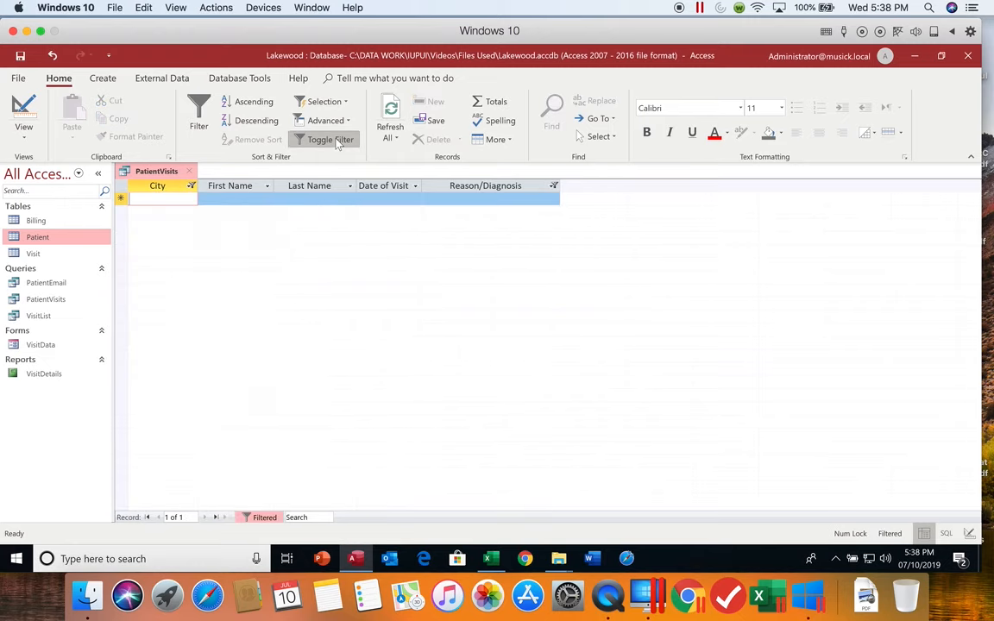
left_click(333, 140)
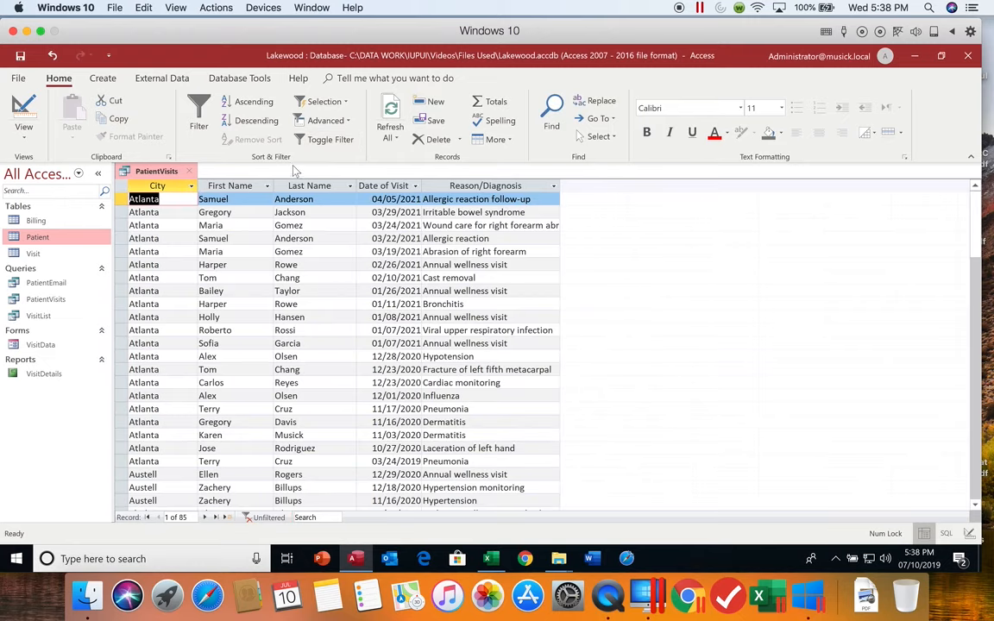
left_click(321, 139)
Clear the filters from the City and Reason/Diagnosis columns.
left_click(191, 186)
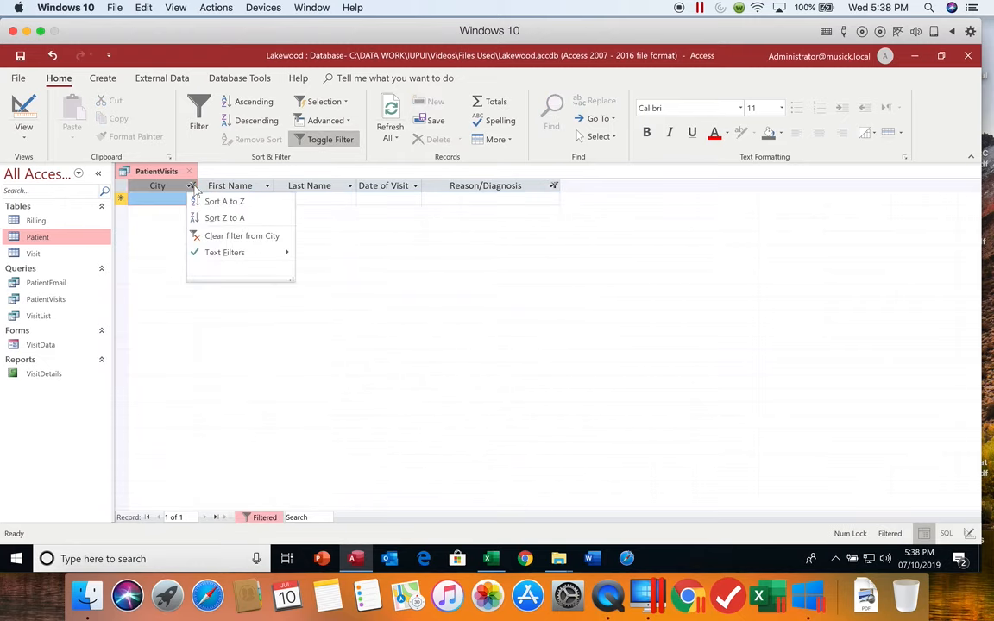
left_click(216, 237)
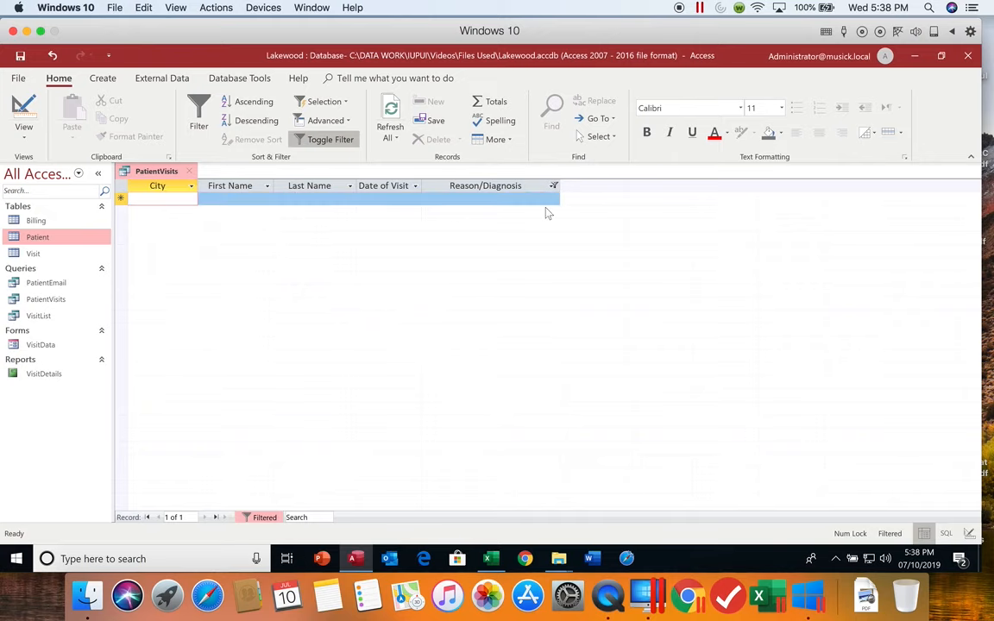
left_click(553, 186)
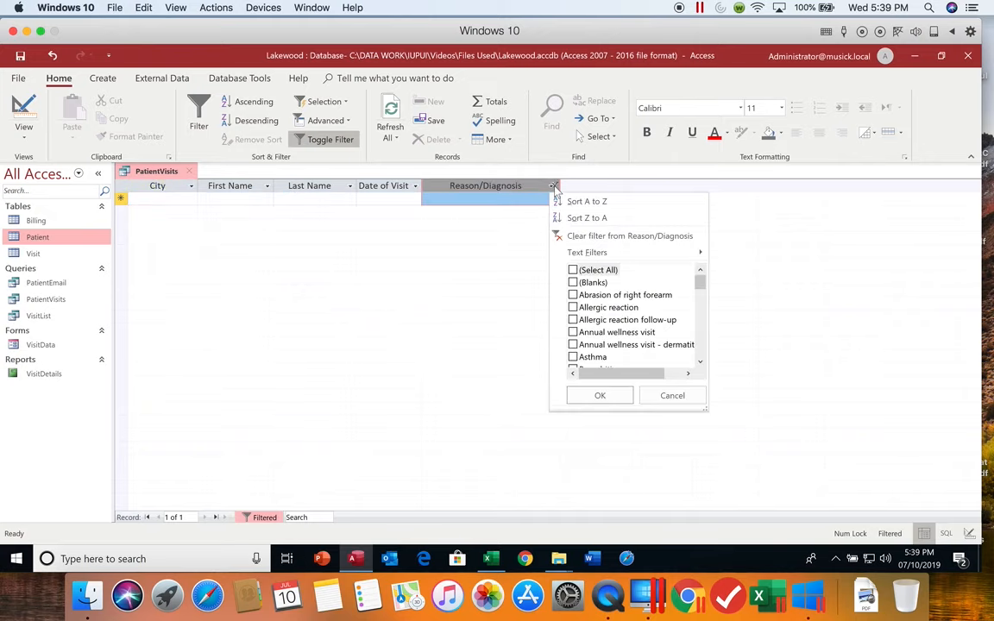
left_click(604, 236)
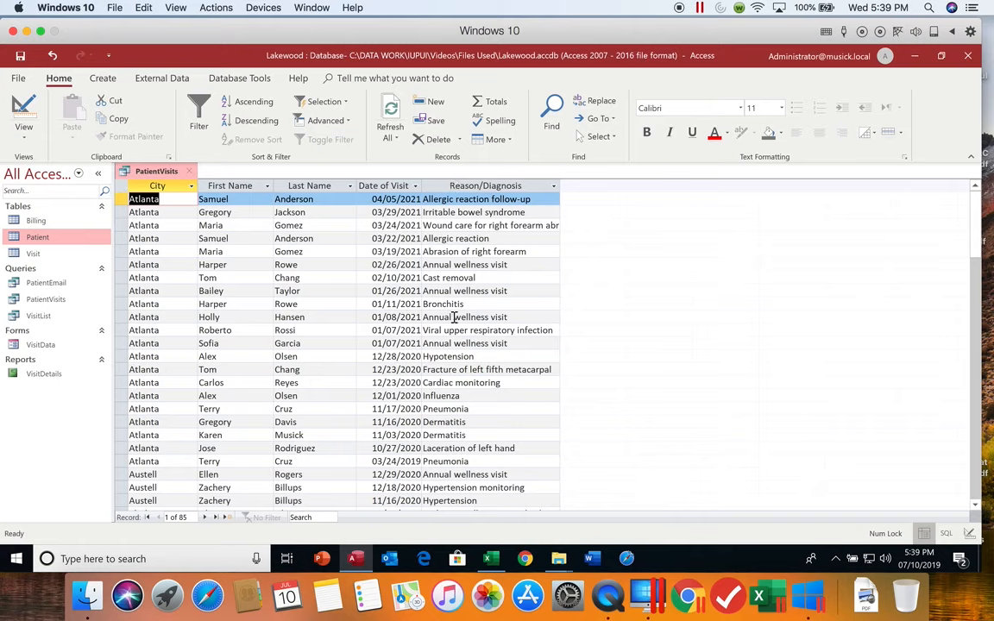
Filter Reason/Diagnosis by selection to records that do not contain "wellness", and clear that filter after review.
left_click_drag(455, 317, 489, 321)
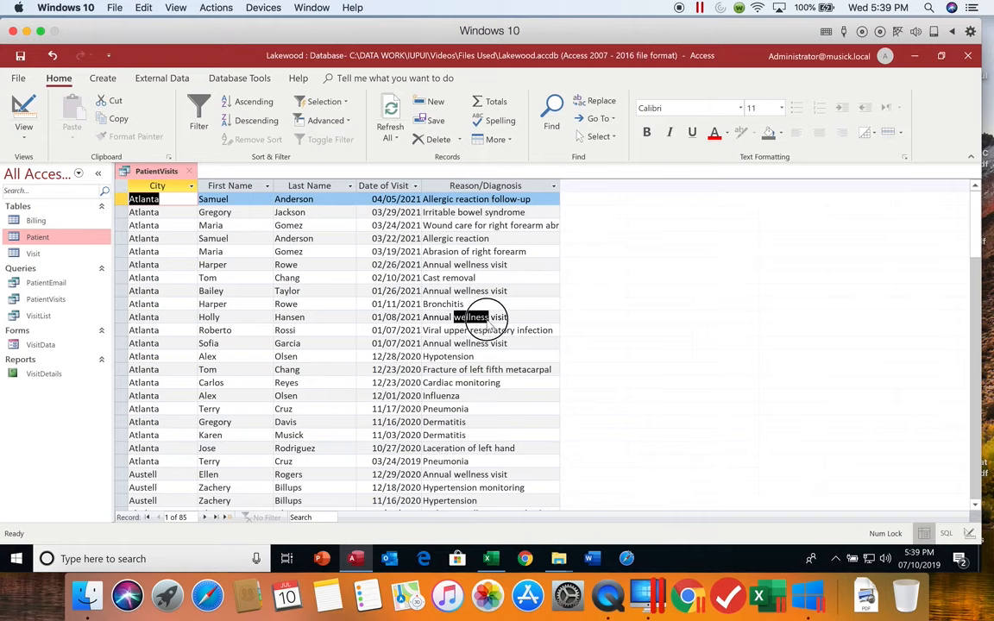
left_click(346, 103)
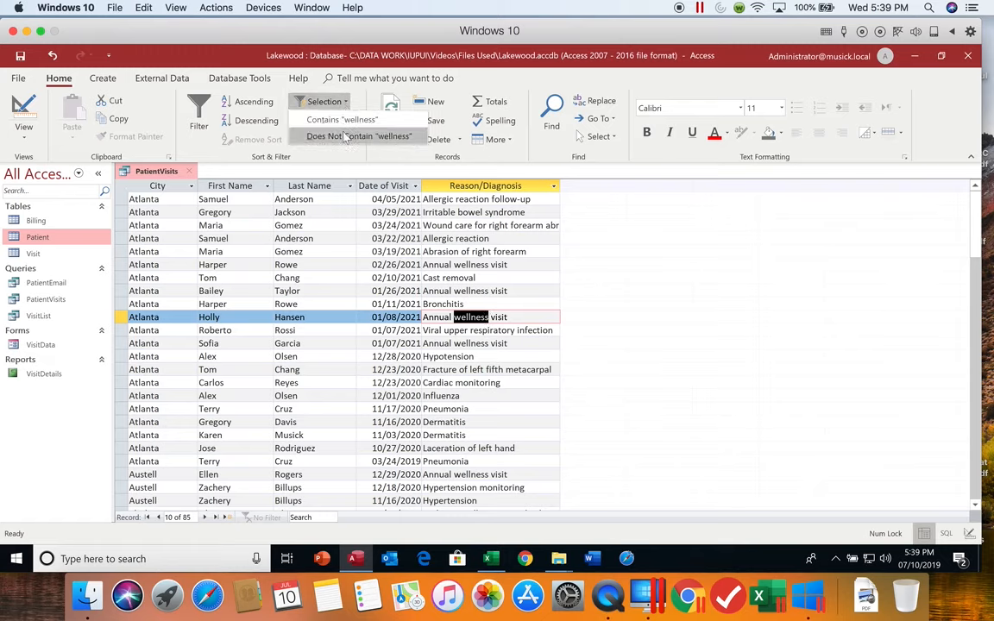
left_click(346, 137)
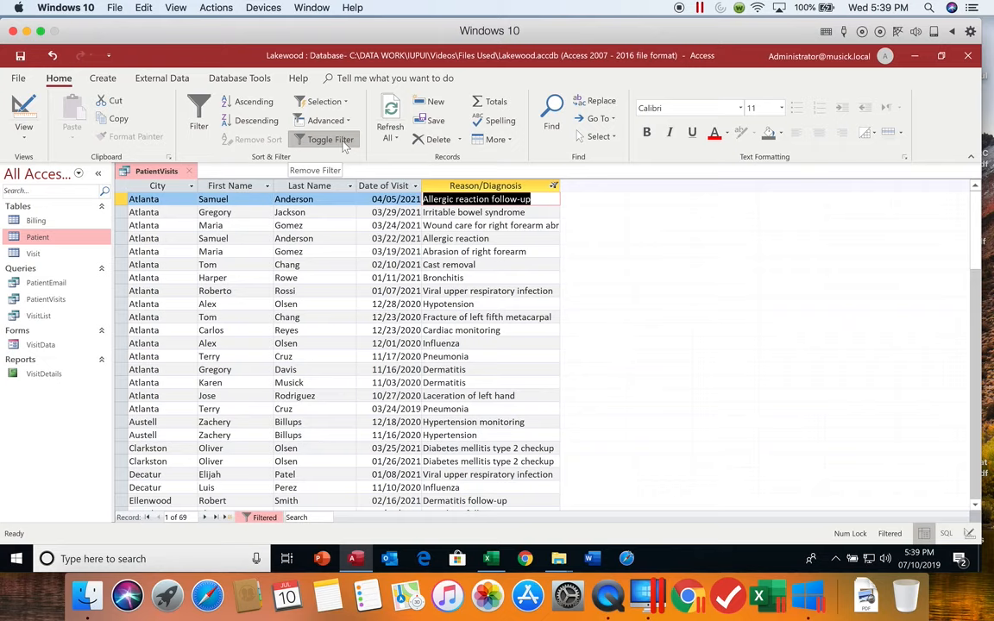
left_click(553, 185)
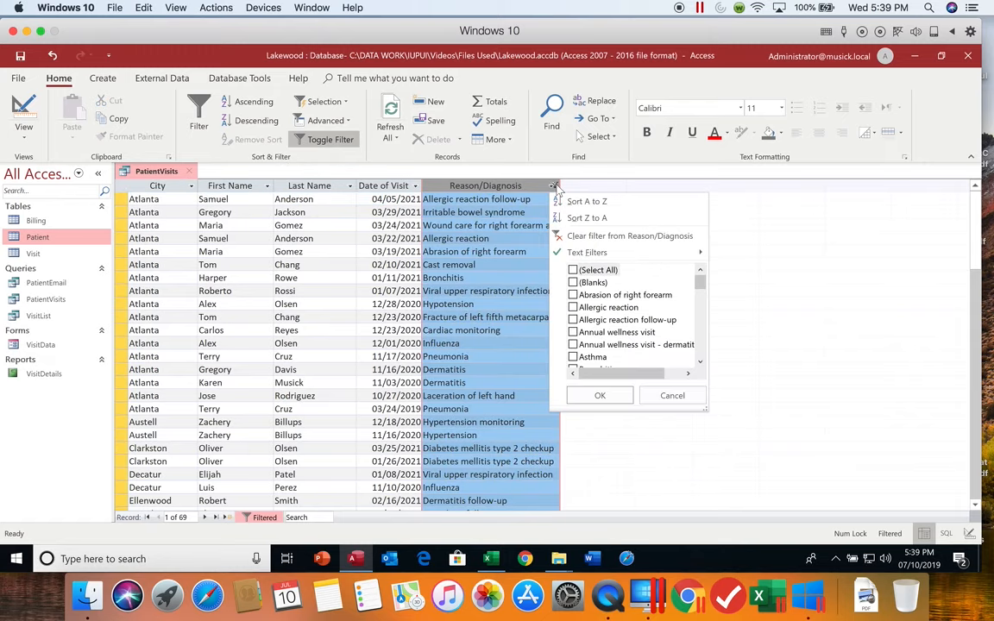
left_click(578, 236)
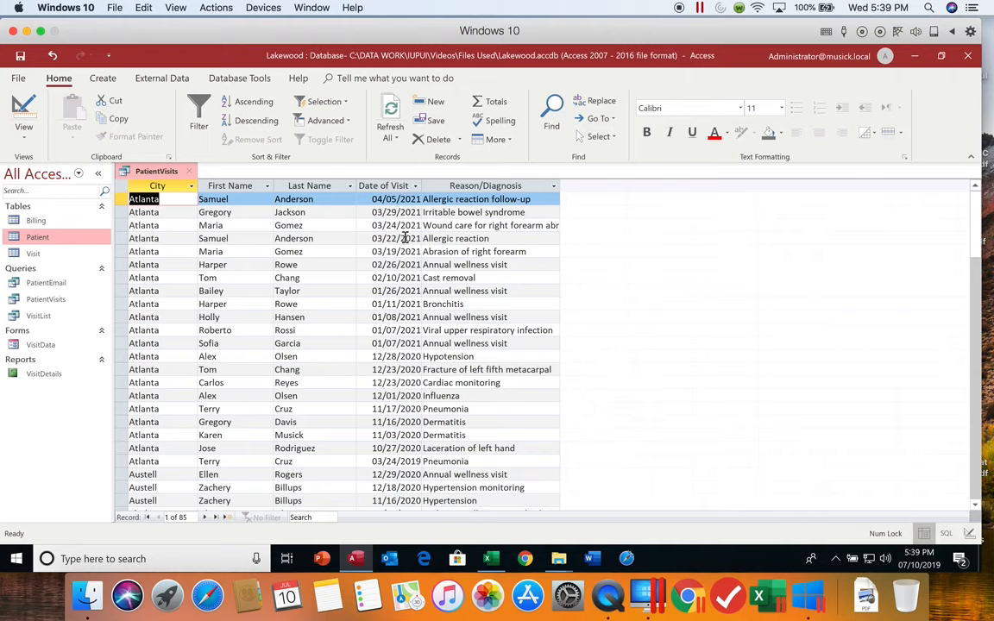
Filter the Date of Visit column by selection to dates ending with 2021, and look through the results.
double_click(412, 343)
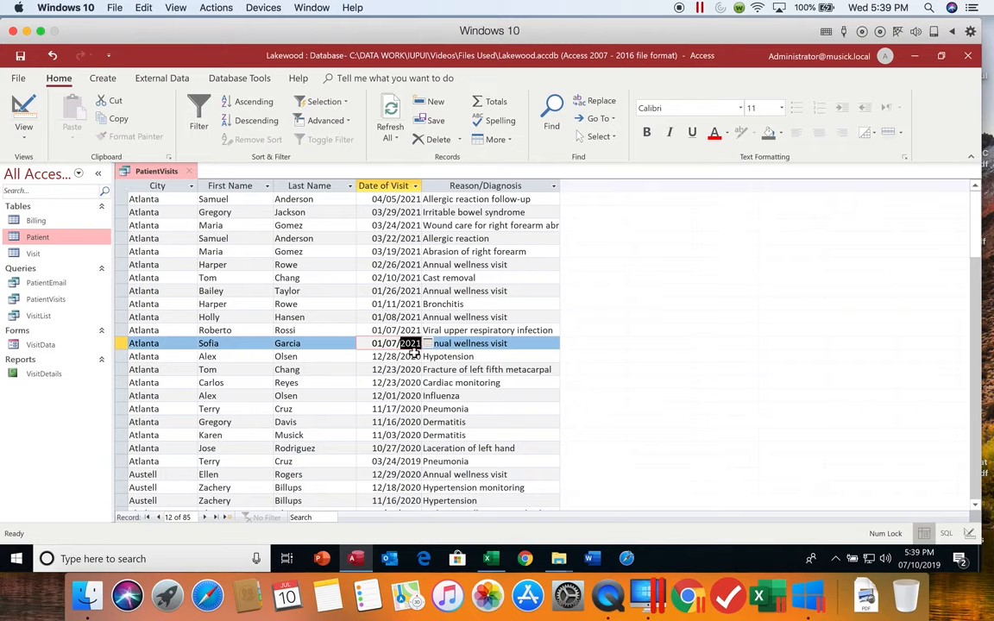
left_click(345, 102)
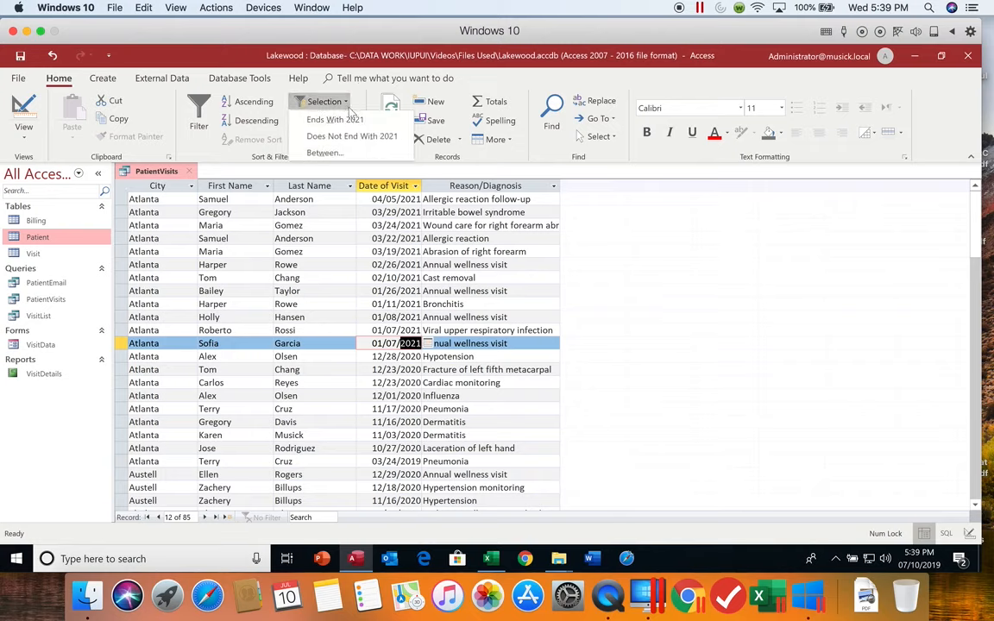
left_click(346, 120)
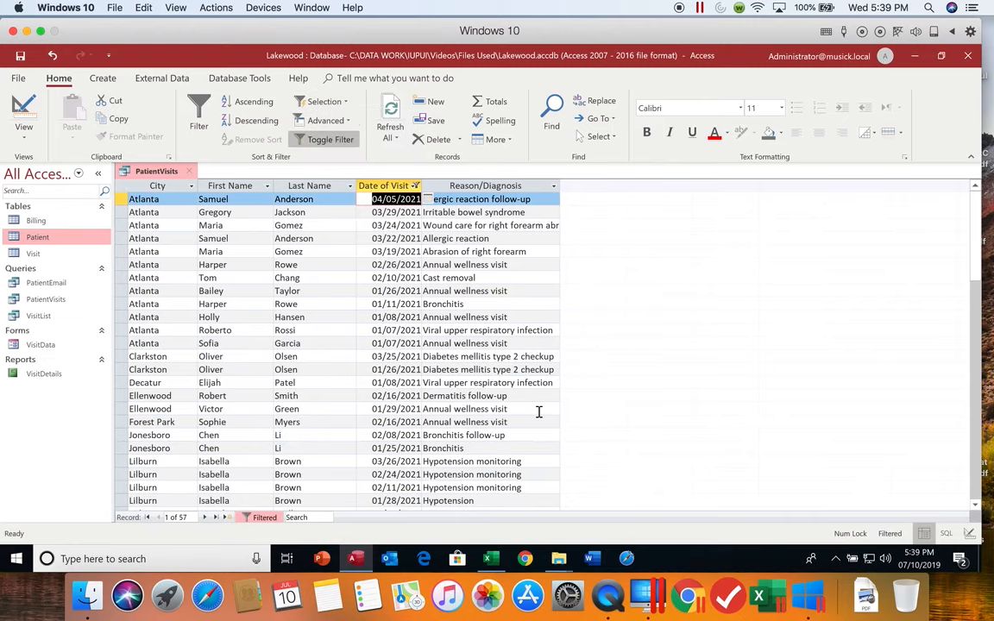
scroll(978, 298, "down", 2)
left_click_drag(978, 298, 979, 222)
Toggle the Date of Visit filter off and on to compare all visits with the 2021 visits.
left_click(336, 141)
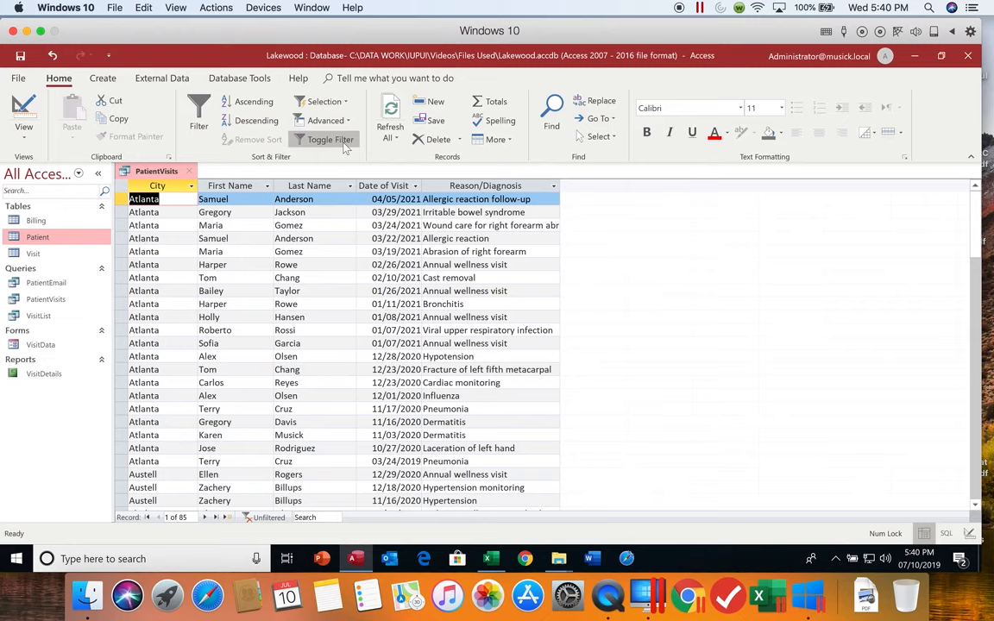
left_click(332, 142)
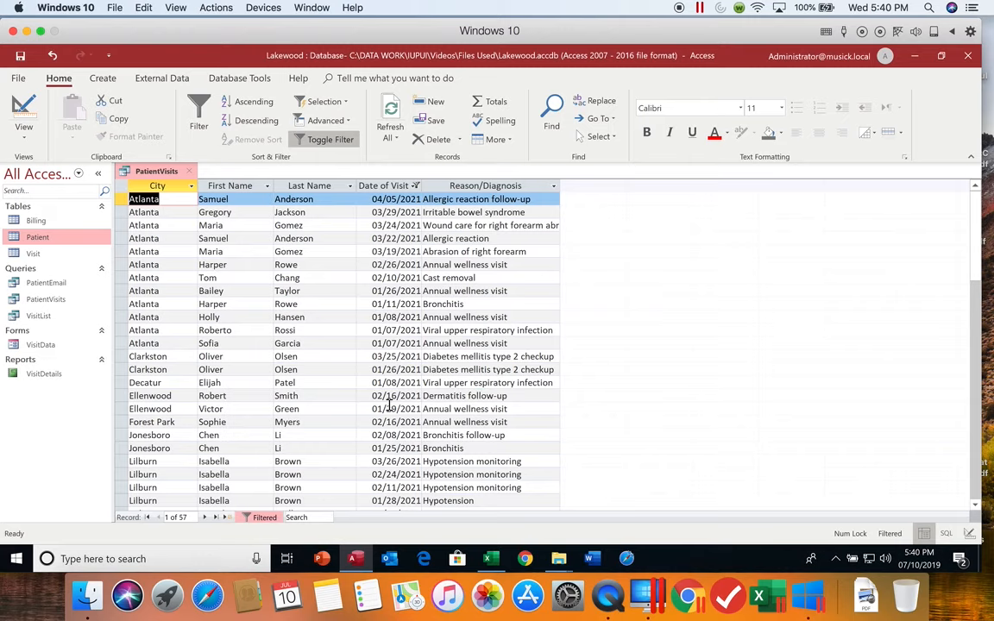
left_click(331, 141)
left_click(332, 141)
Clear the filter from the Date of Visit column, and save and close the PatientVisits query.
left_click(415, 185)
left_click(445, 233)
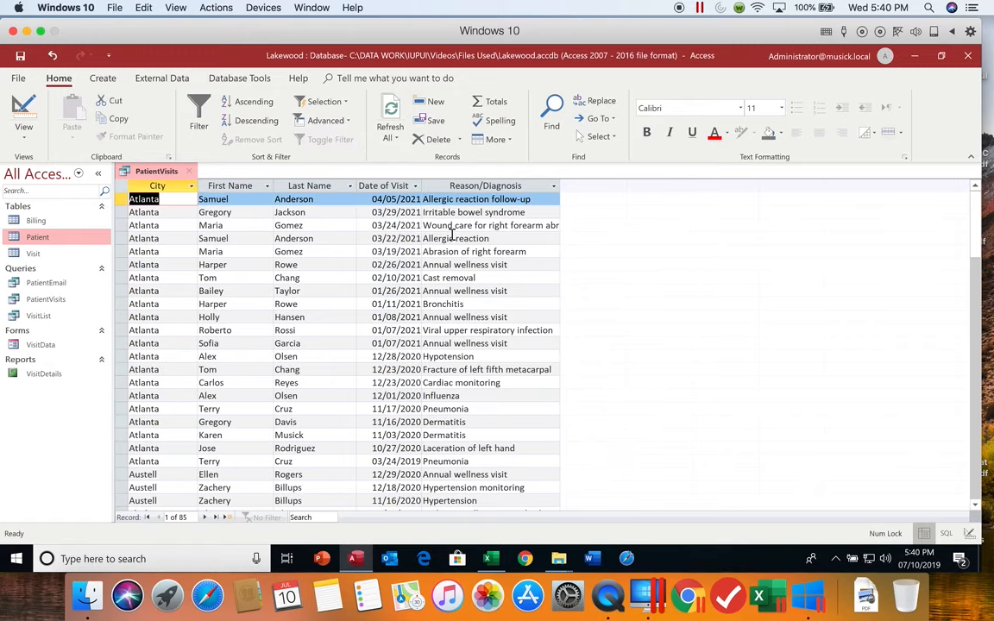
left_click(21, 57)
left_click(188, 171)
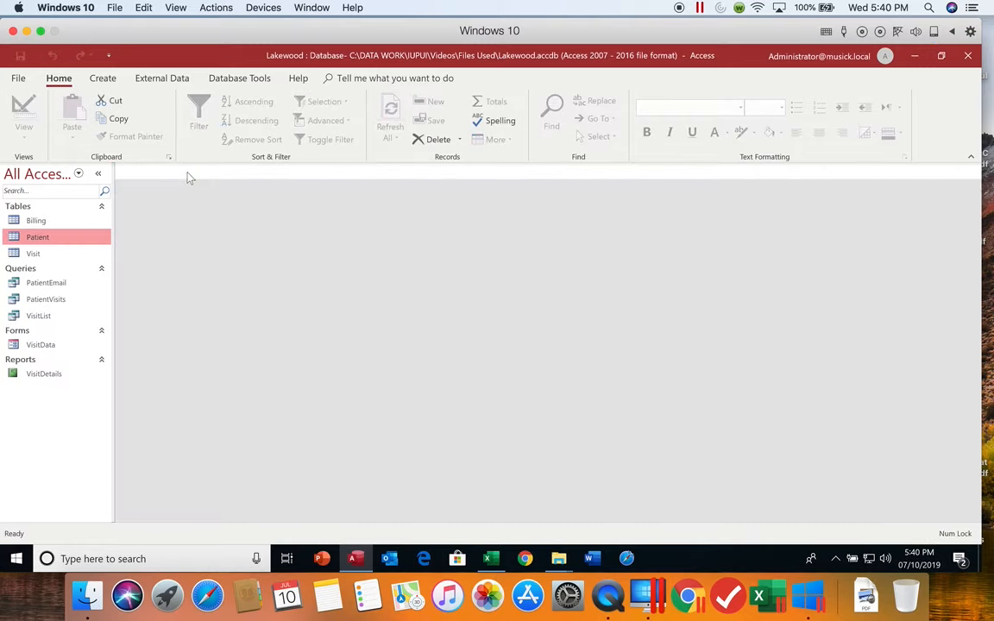